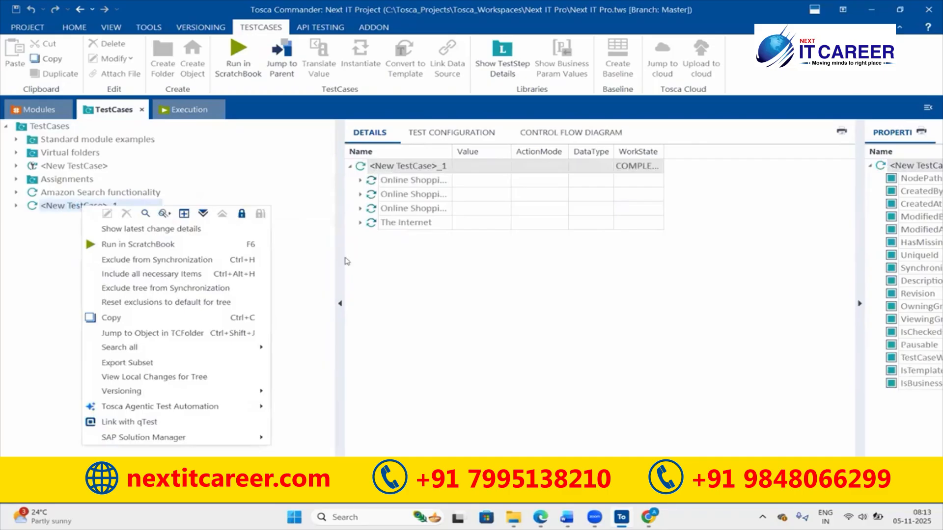
# Locate the OpenUrl module in the Html engine folder, return to the test cases and narrow the tree pane
pyautogui.moveTo(345, 257); pyautogui.dragTo(235, 229)
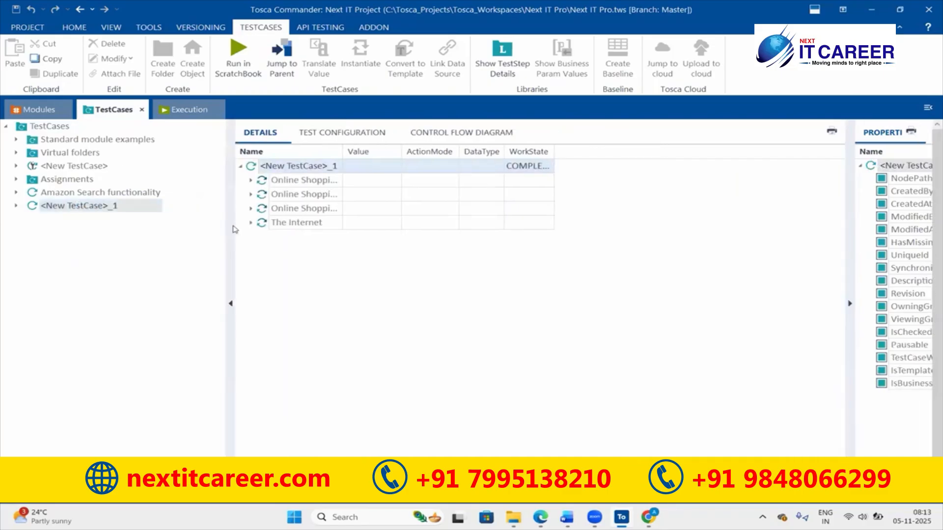
pyautogui.click(38, 109)
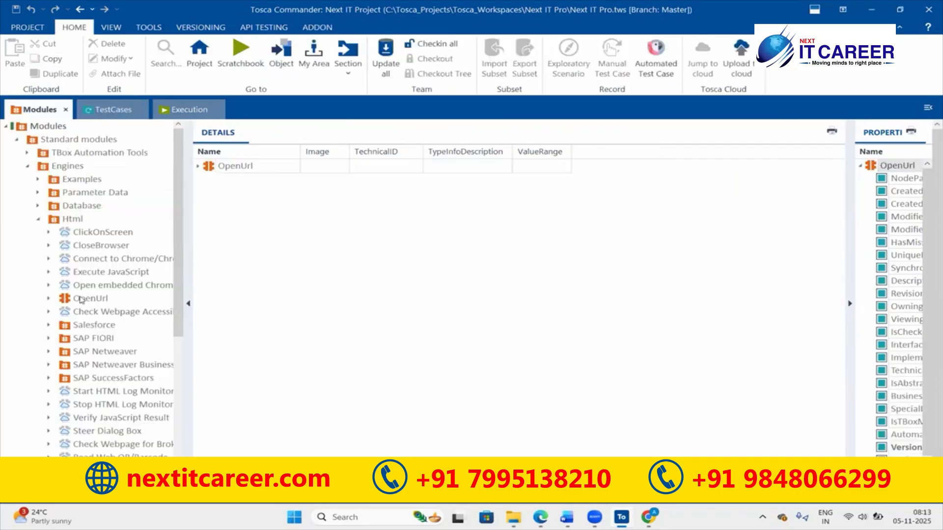
pyautogui.click(64, 299)
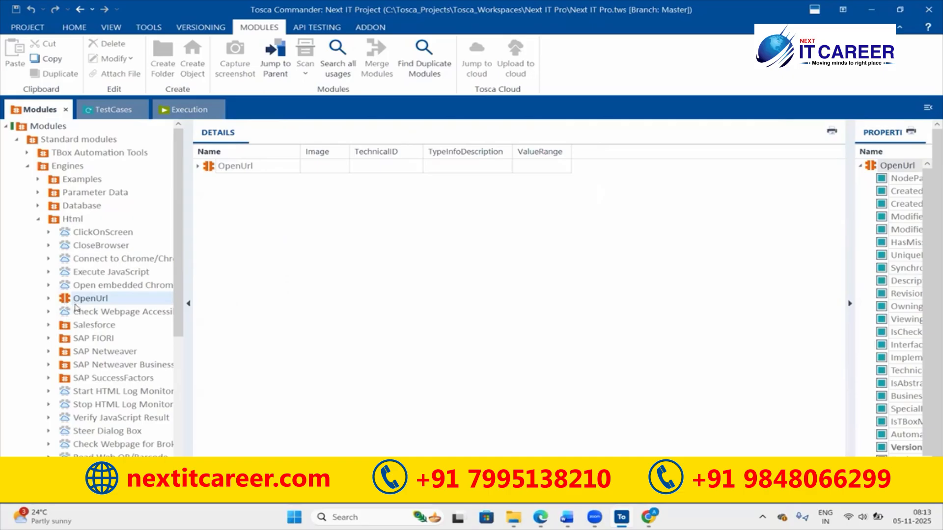
pyautogui.click(108, 111)
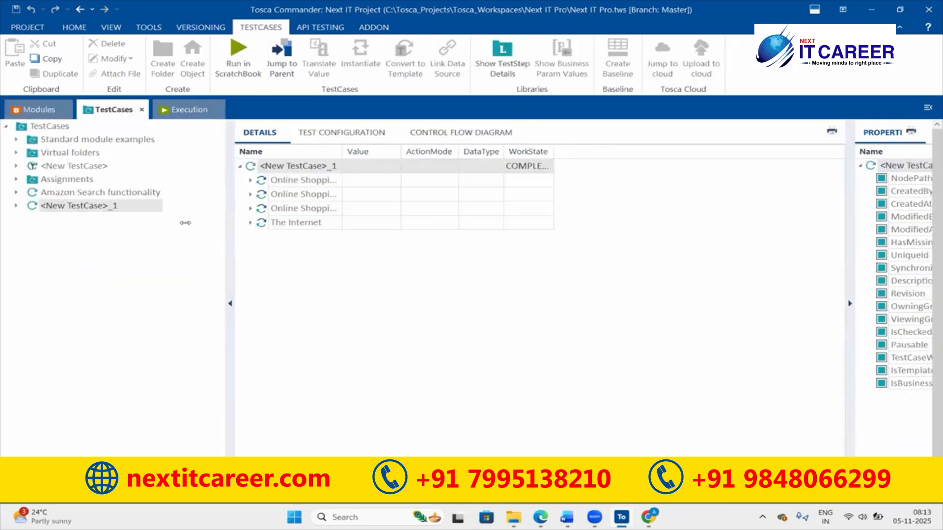
pyautogui.moveTo(225, 243); pyautogui.dragTo(189, 240)
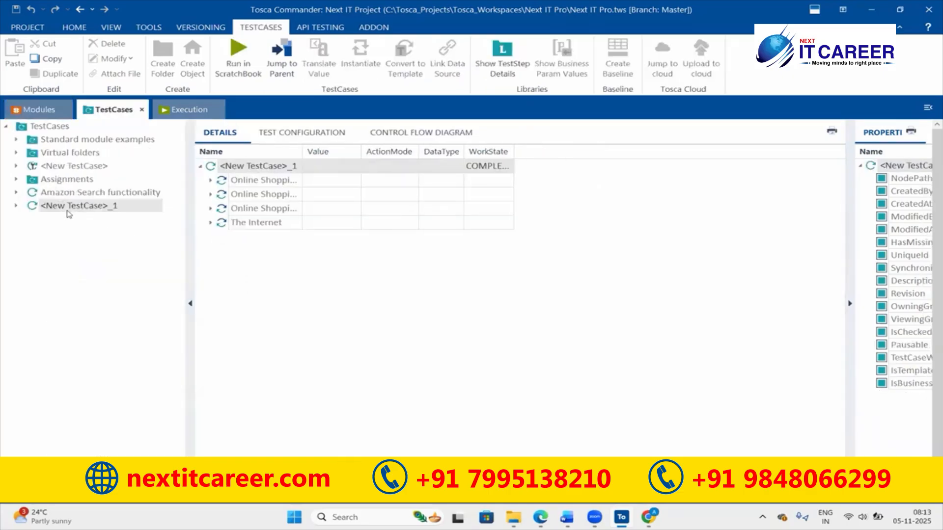
# Check out the <New TestCase>_1 test case and rename it to "TC01- Parabank Registration"
pyautogui.rightClick(216, 171)
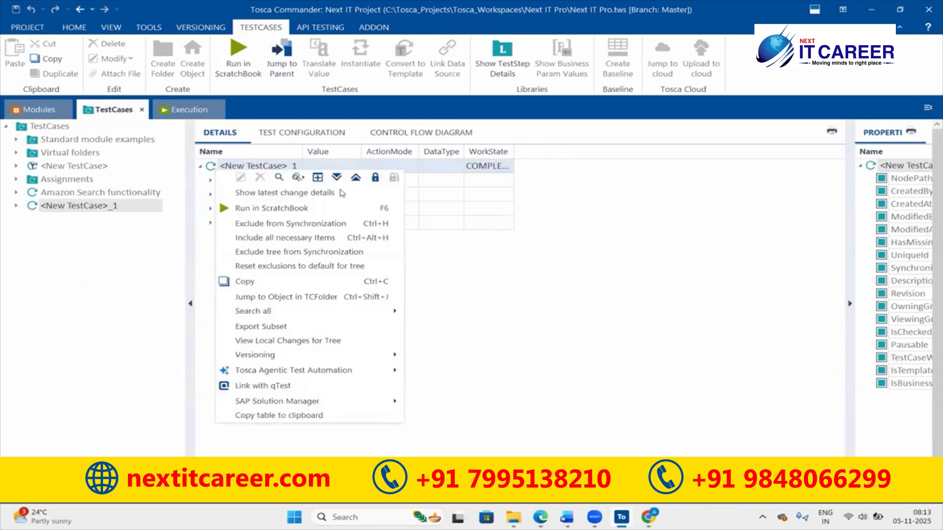
pyautogui.click(376, 178)
pyautogui.click(268, 165)
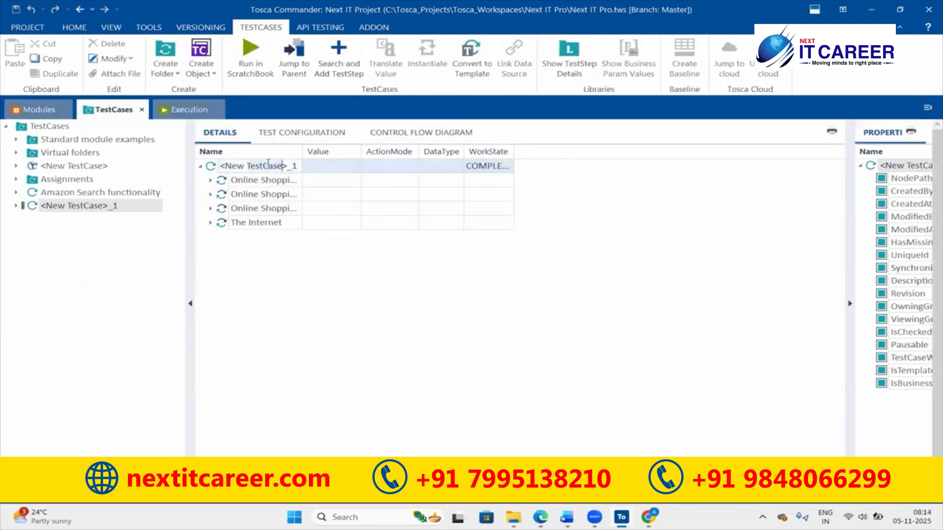
pyautogui.hotkey('ctrl', 'a')
pyautogui.press('BackSpace')
pyautogui.write('TC-1')
pyautogui.press('BackSpace')
pyautogui.press('BackSpace')
pyautogui.write('01- Parabank Registration')
pyautogui.press('Return')
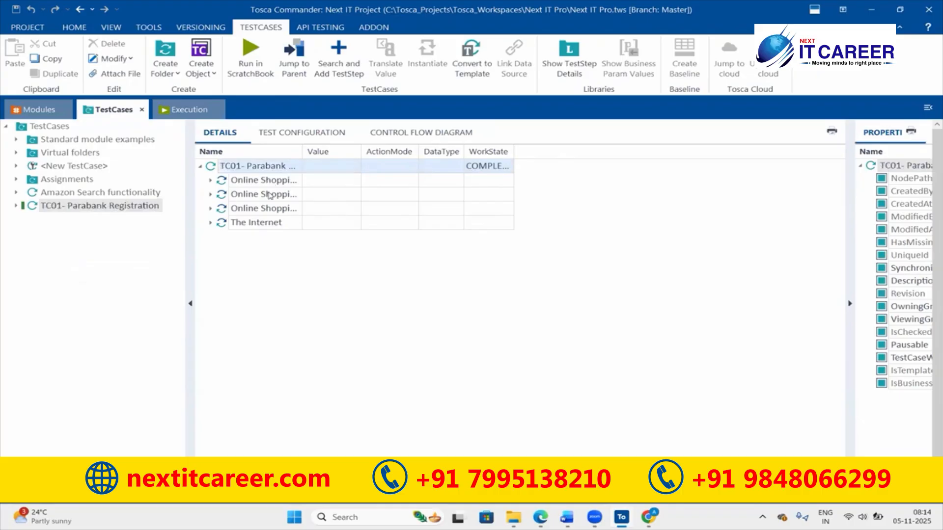
# Delete all the existing test steps of the TC01 test case, from the first Online Shopping step through The Internet
pyautogui.press('Down')
pyautogui.keyDown('shift'); pyautogui.click(258, 224); pyautogui.keyUp('shift')
pyautogui.press('Delete')
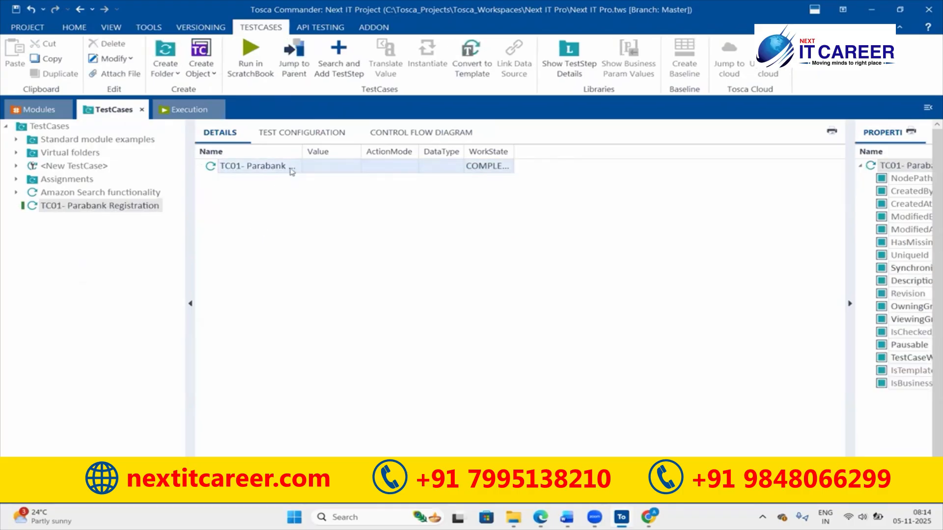
# Widen the Name column and set the TC01 test case's WorkState to IN_WORK
pyautogui.moveTo(302, 152); pyautogui.dragTo(417, 158)
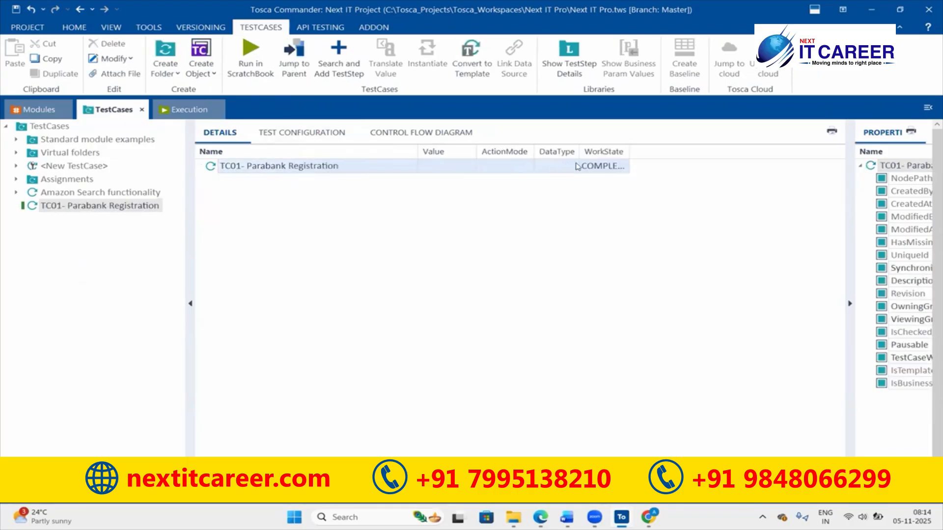
pyautogui.click(595, 167)
pyautogui.click(624, 166)
pyautogui.click(604, 194)
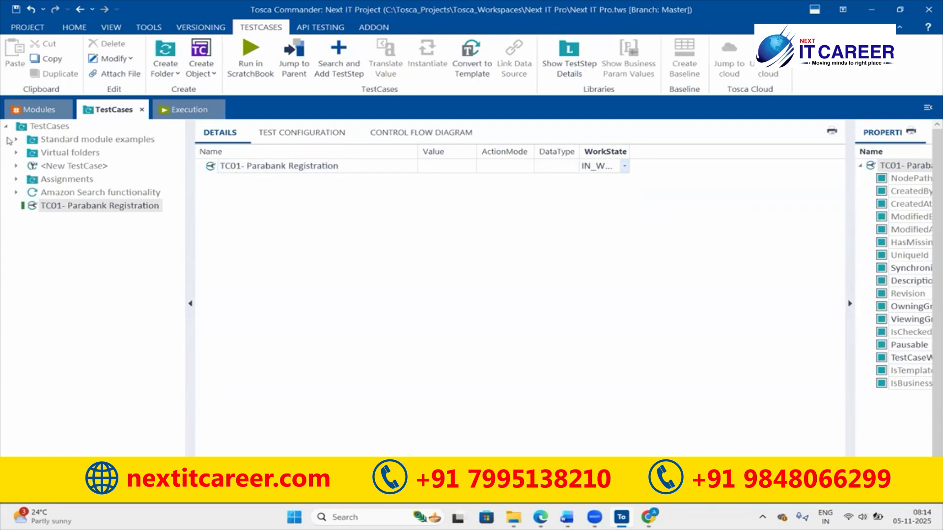
# Add the OpenUrl module to the TC01- Parabank Registration test case as a test step and expand its attributes
pyautogui.click(29, 108)
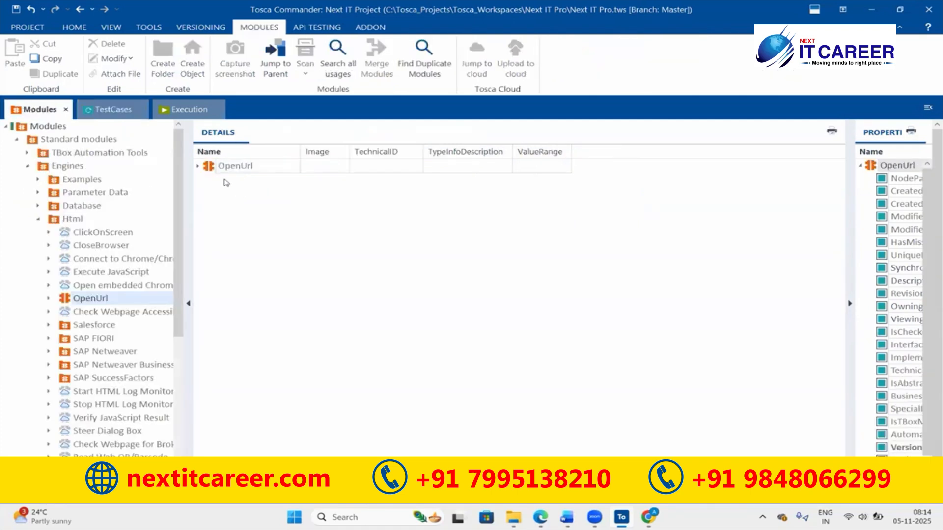
pyautogui.moveTo(211, 167); pyautogui.dragTo(248, 172)
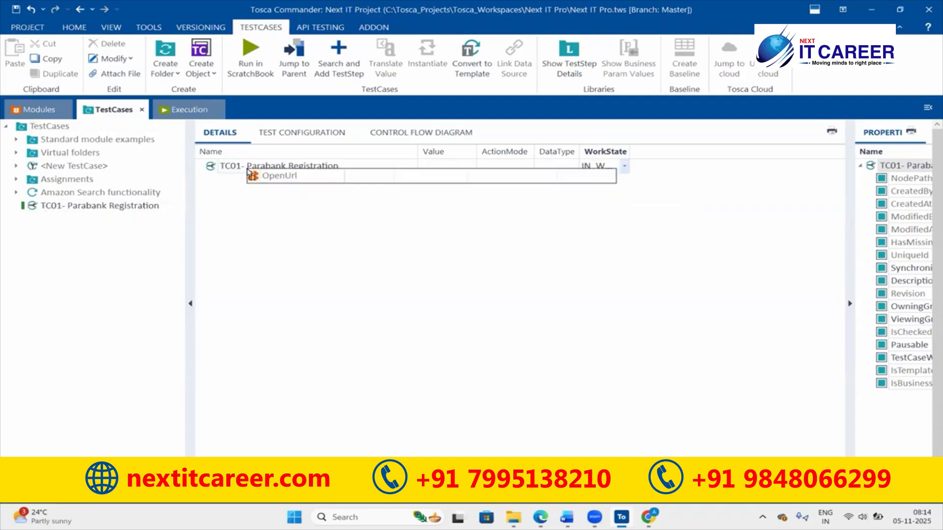
pyautogui.moveTo(248, 170); pyautogui.dragTo(226, 172)
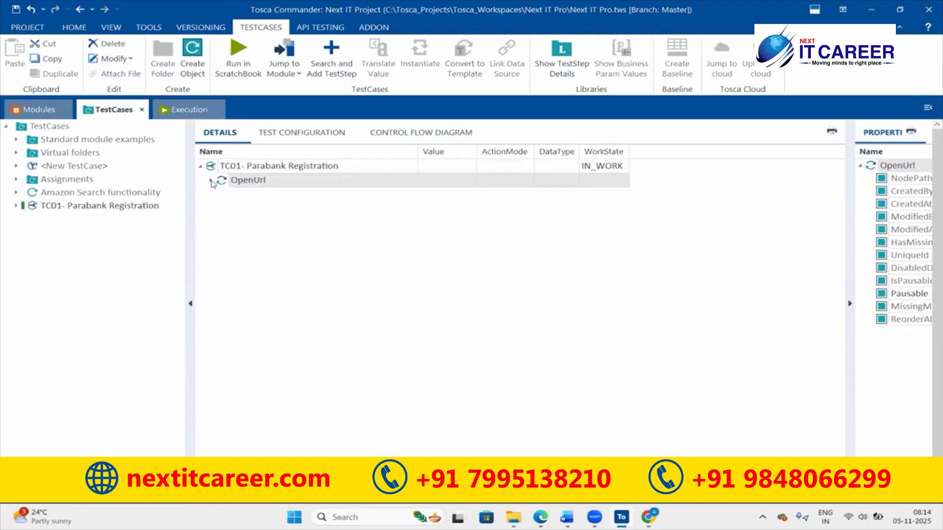
pyautogui.click(211, 181)
pyautogui.click(318, 184)
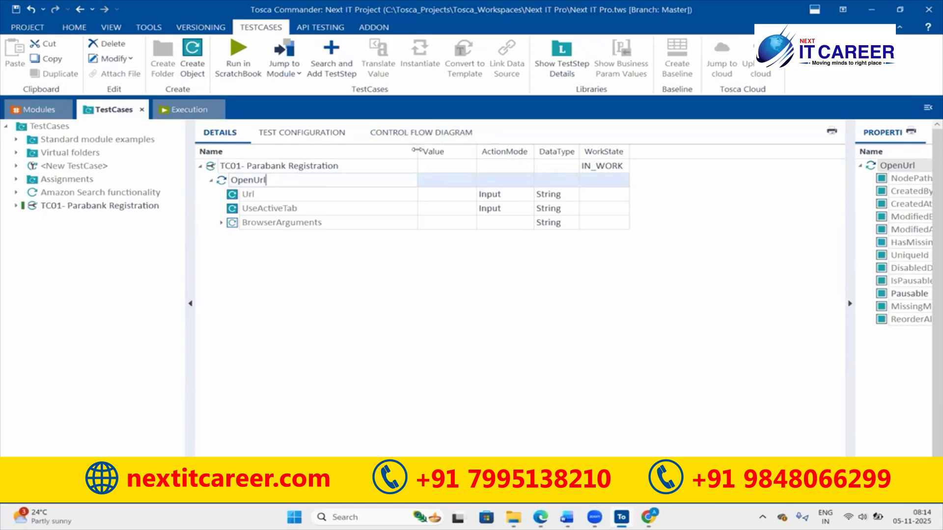
pyautogui.moveTo(416, 155); pyautogui.dragTo(313, 158)
pyautogui.click(333, 194)
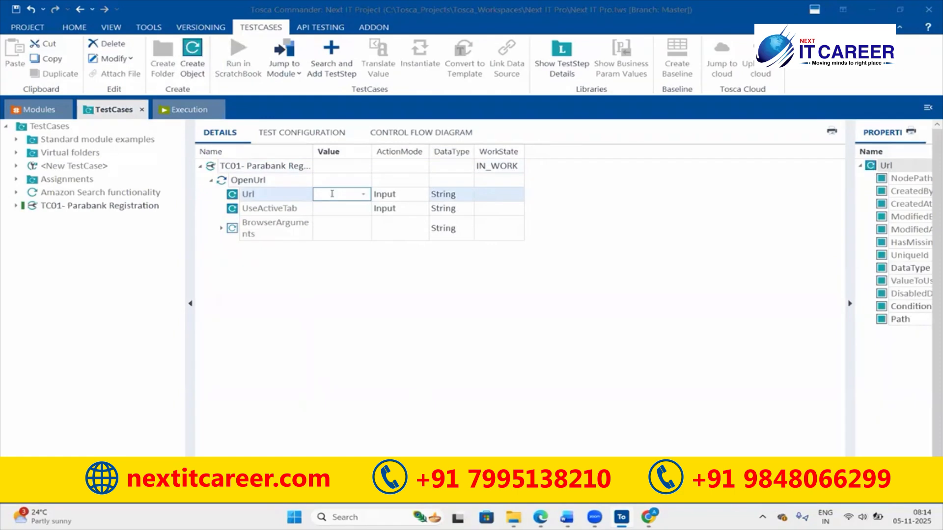
pyautogui.hotkey('alt', 'Tab')
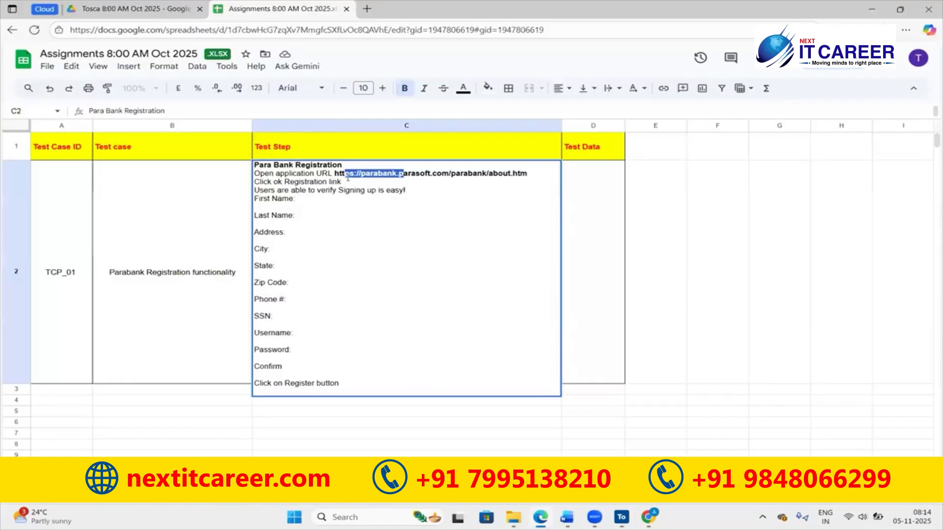
pyautogui.click(336, 173)
pyautogui.moveTo(336, 173); pyautogui.dragTo(533, 172)
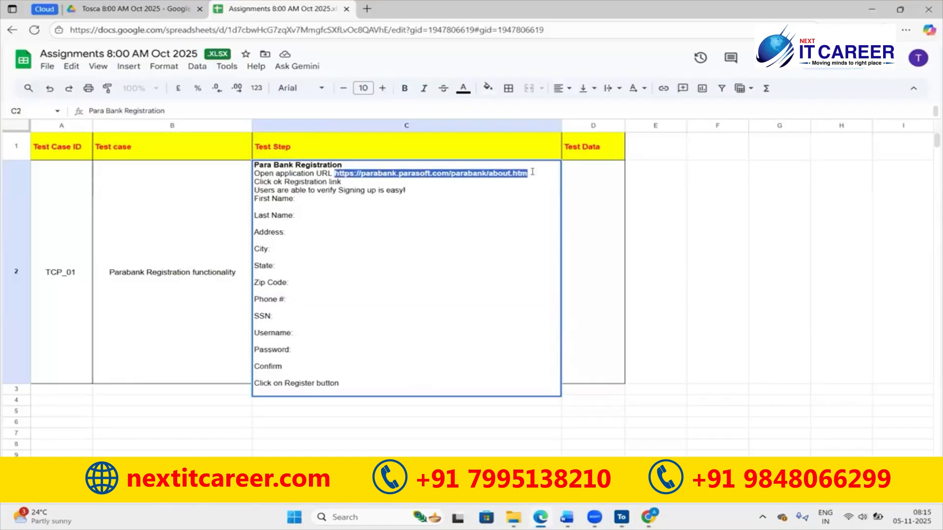
pyautogui.hotkey('ctrl', 'c')
pyautogui.hotkey('alt', 'Tab')
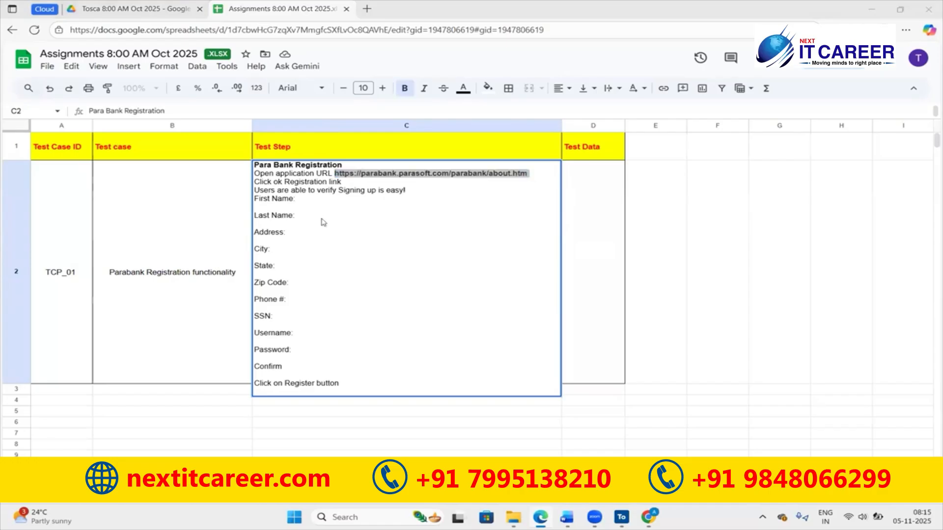
pyautogui.hotkey('ctrl', 'v')
pyautogui.click(376, 329)
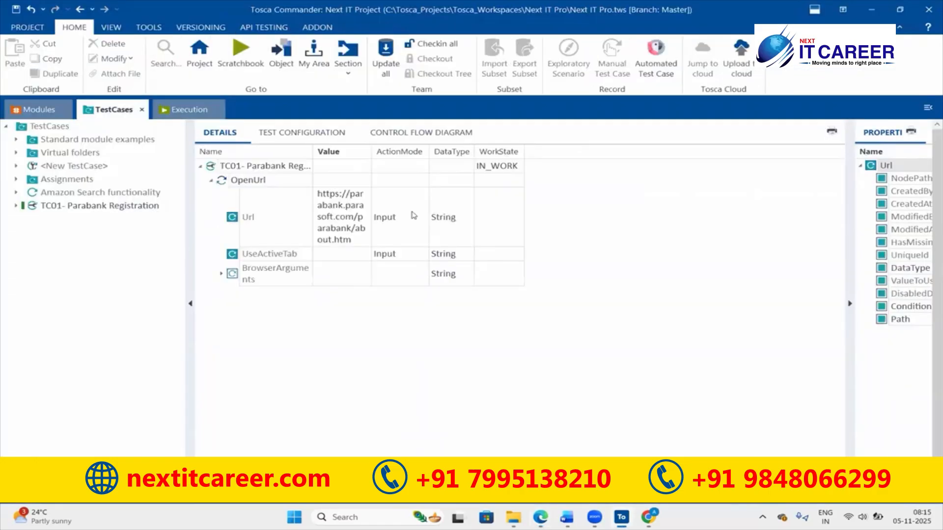
pyautogui.click(356, 245)
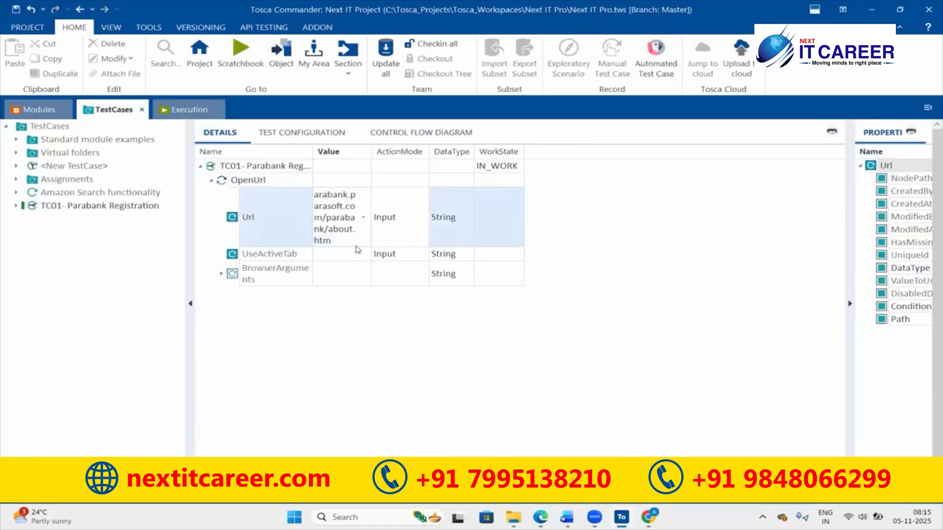
pyautogui.press('Return')
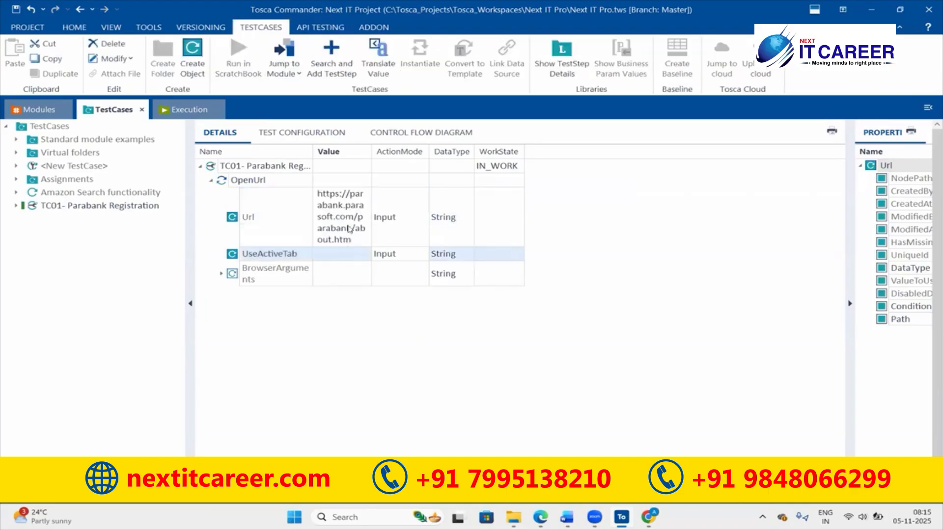
pyautogui.moveTo(371, 152); pyautogui.dragTo(466, 151)
# Switch to Chrome and examine the Register link below the ParaBank customer login form
pyautogui.click(648, 520)
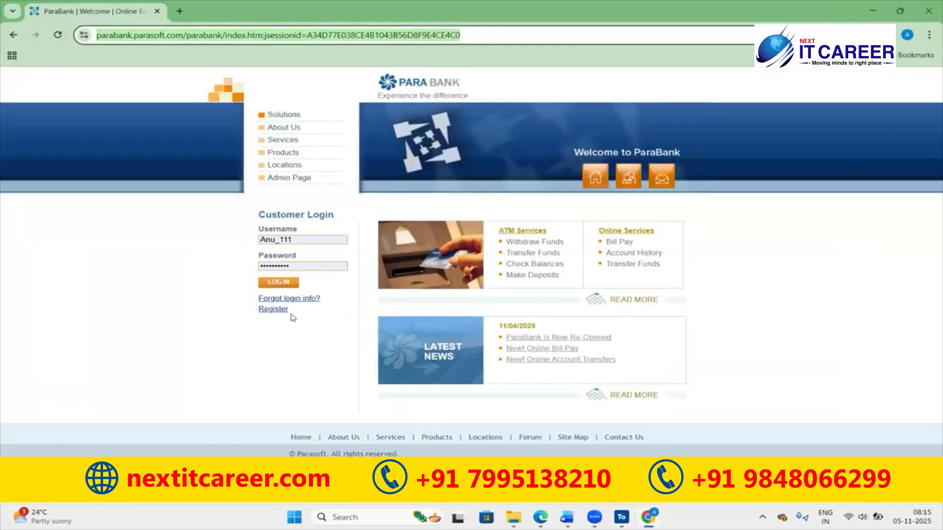
pyautogui.moveTo(290, 310); pyautogui.dragTo(260, 312)
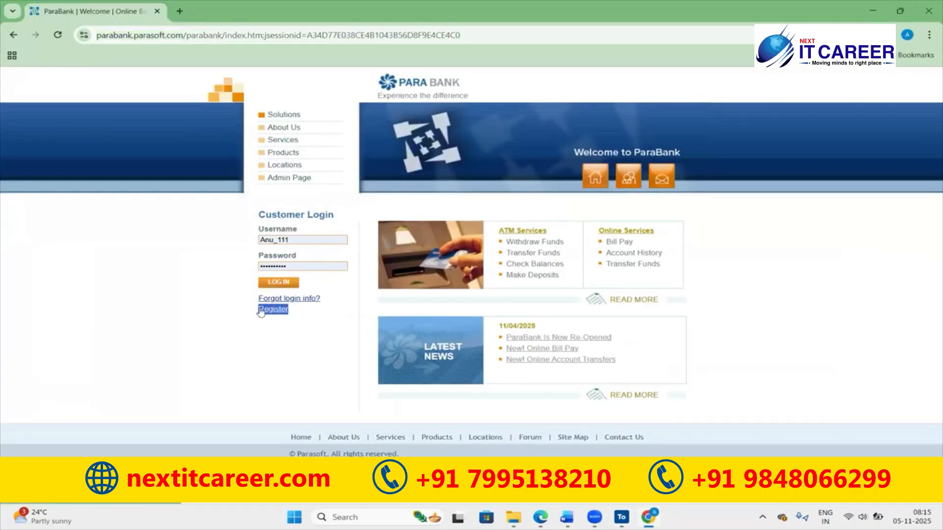
pyautogui.click(298, 321)
pyautogui.moveTo(288, 310)
pyautogui.mouseDown()
pyautogui.moveTo(253, 310)
pyautogui.moveTo(293, 316)
pyautogui.mouseUp()
pyautogui.click(296, 316)
pyautogui.moveTo(297, 315); pyautogui.dragTo(259, 310)
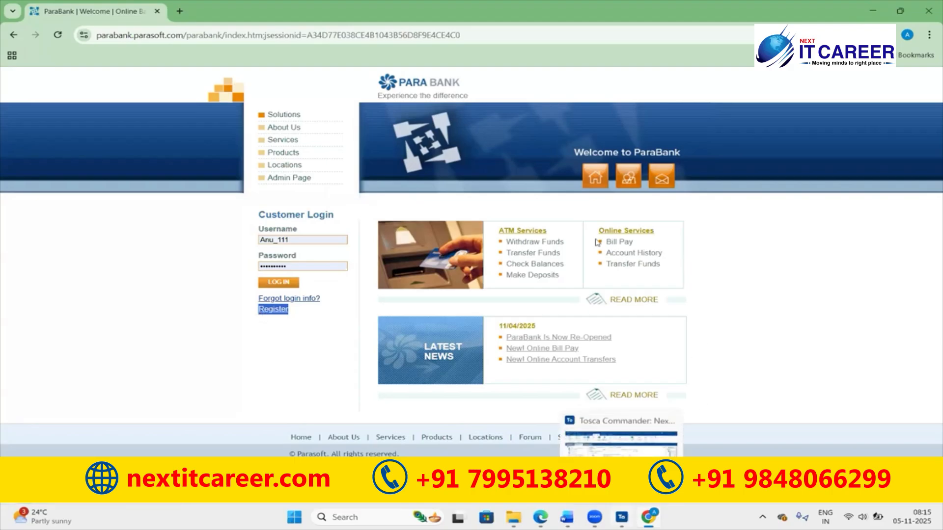
# Switch to Tosca Commander and capture a screen snip of the Parabank modules folder's Scan options with Application highlighted
pyautogui.hotkey('alt', 'Tab')
pyautogui.click(39, 117)
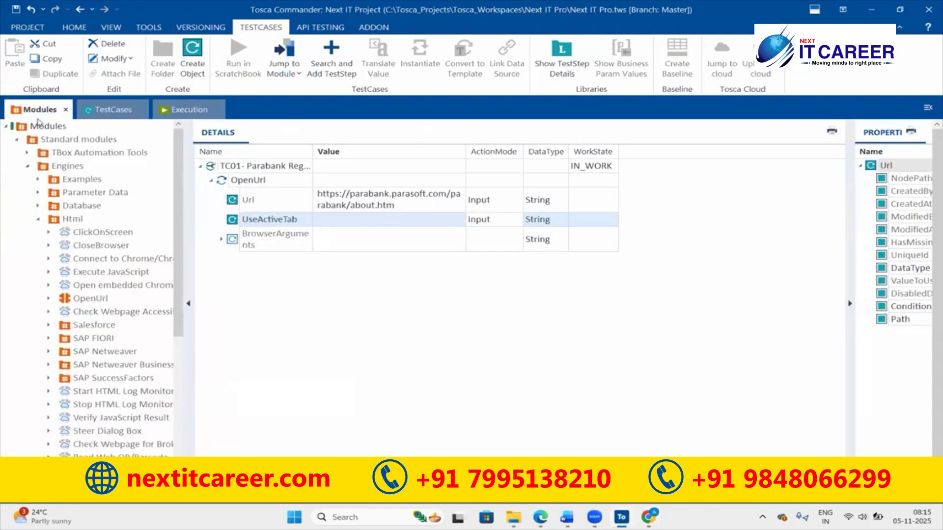
pyautogui.click(27, 166)
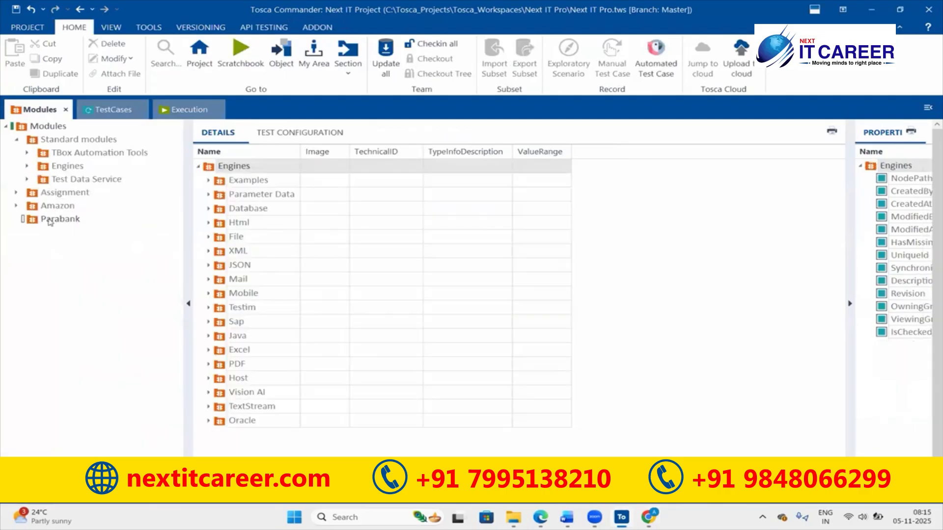
pyautogui.click(49, 222)
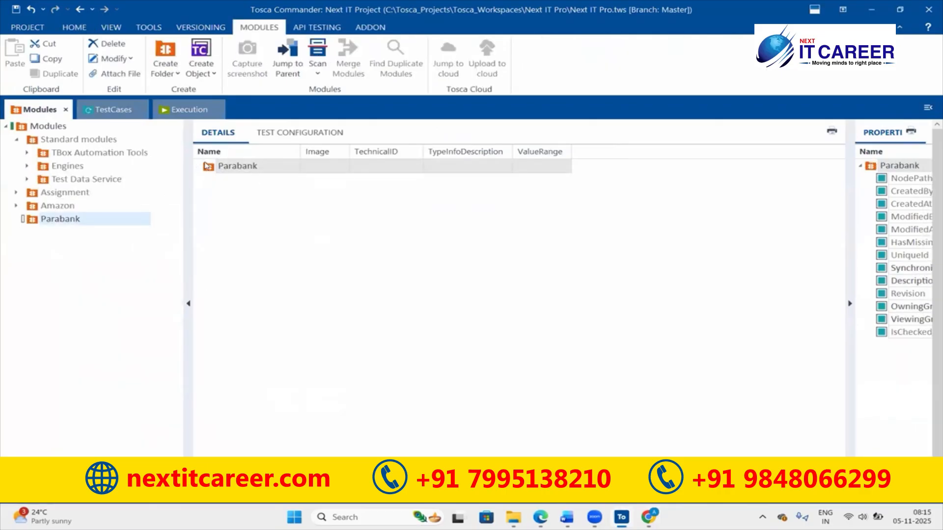
pyautogui.rightClick(206, 169)
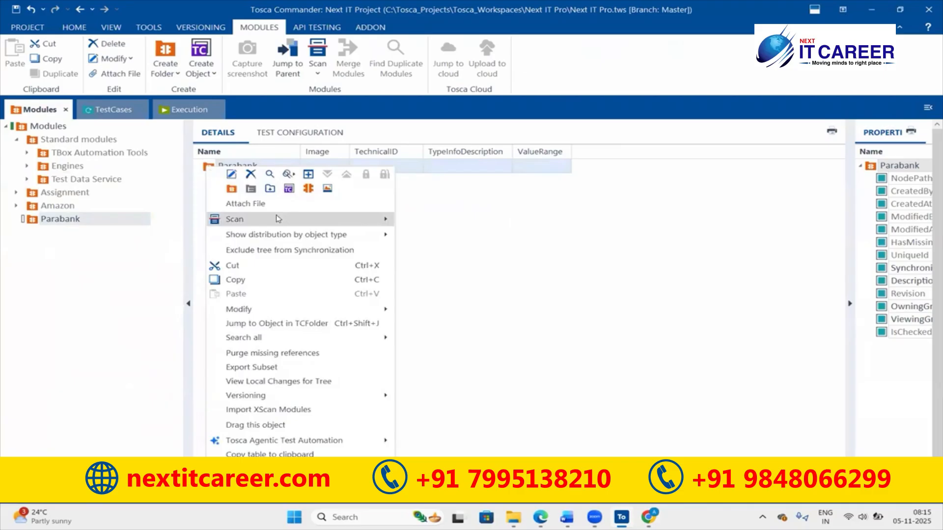
pyautogui.moveTo(279, 220)
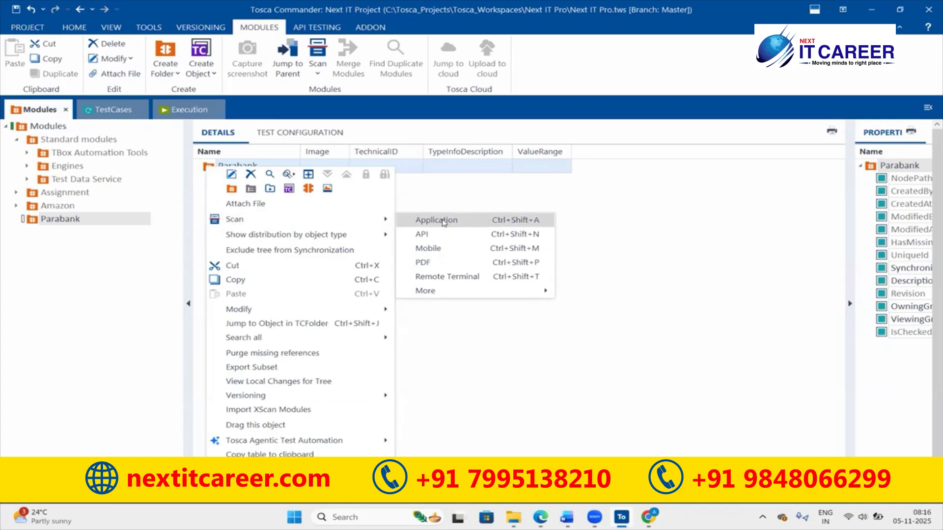
pyautogui.click(444, 222)
pyautogui.press('super+shift+s')
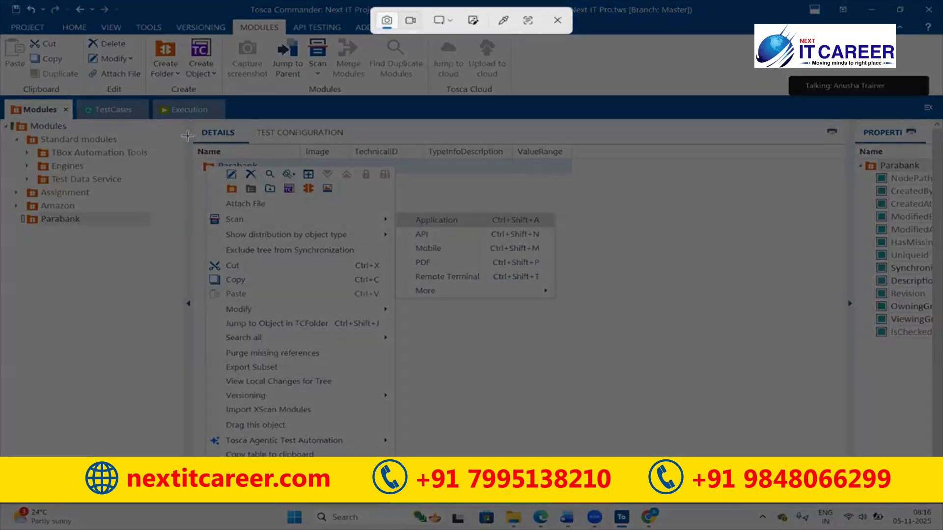
pyautogui.moveTo(187, 136); pyautogui.dragTo(563, 312)
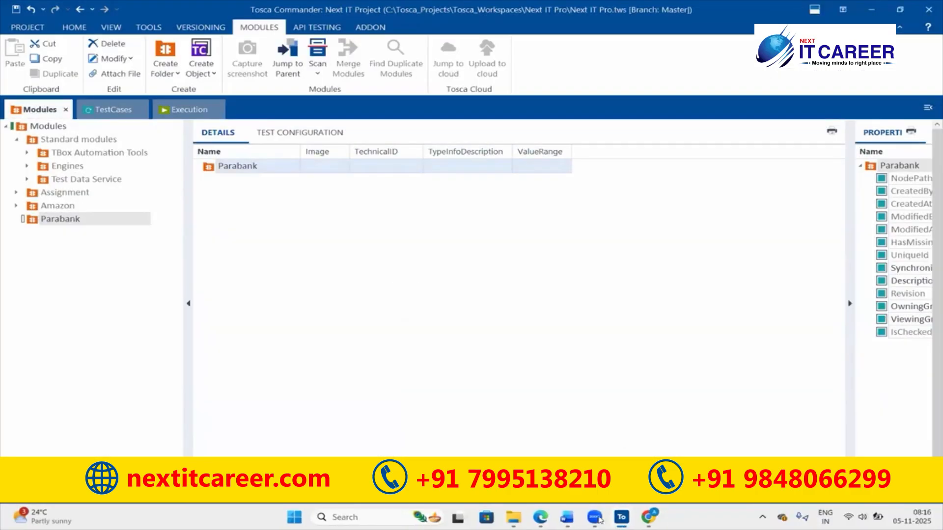
# Switch to the Word notes, write "Web applications & Desktop Application:" on blank page 27 and paste the captured scan-options screenshot below it
pyautogui.click(566, 517)
pyautogui.scroll(-10, 453, 261)
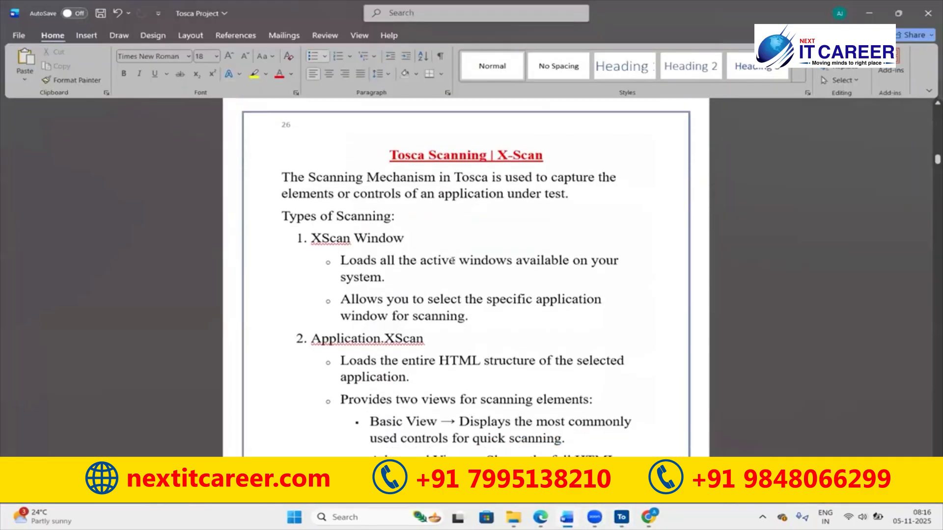
pyautogui.scroll(-3, 393, 236)
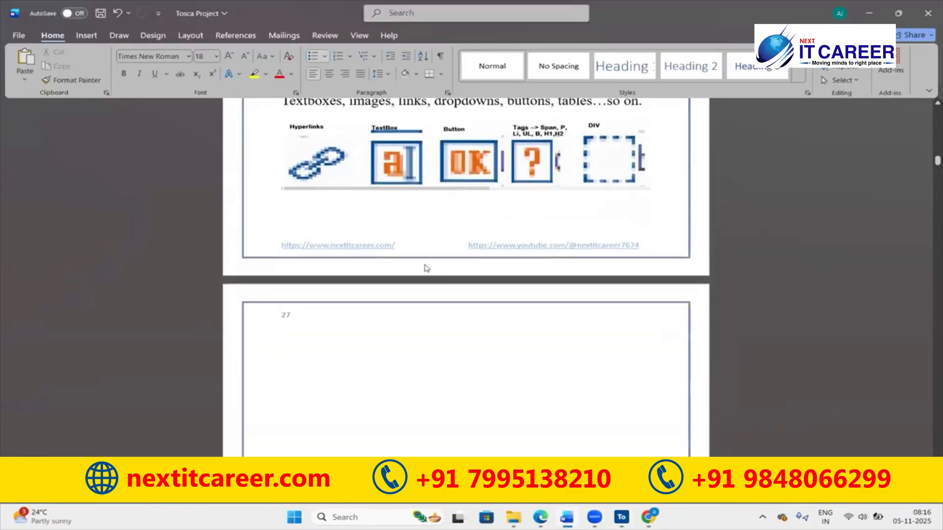
pyautogui.click(328, 329)
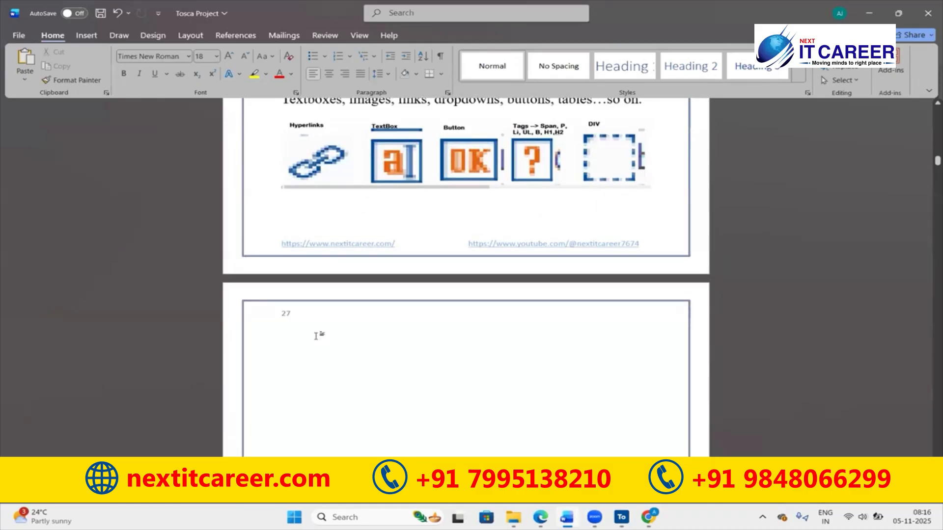
pyautogui.write('Web a')
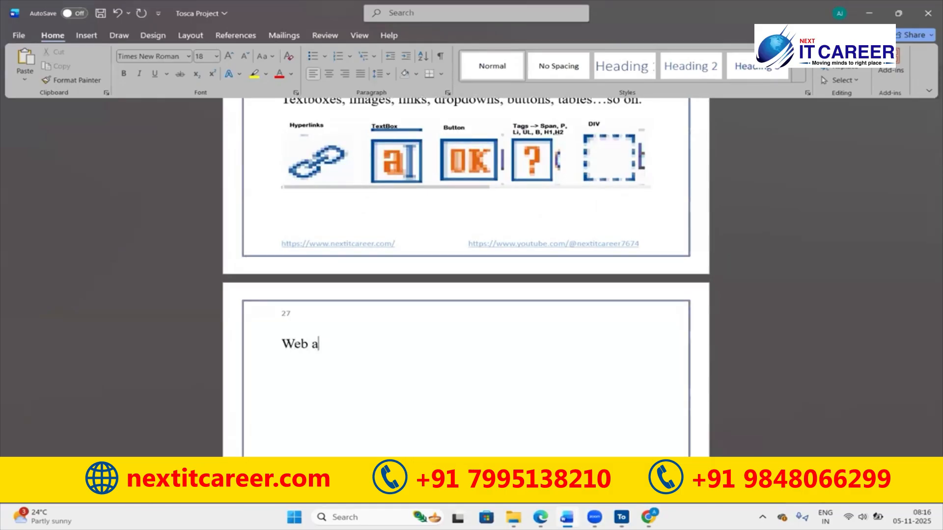
pyautogui.write('pplicatio')
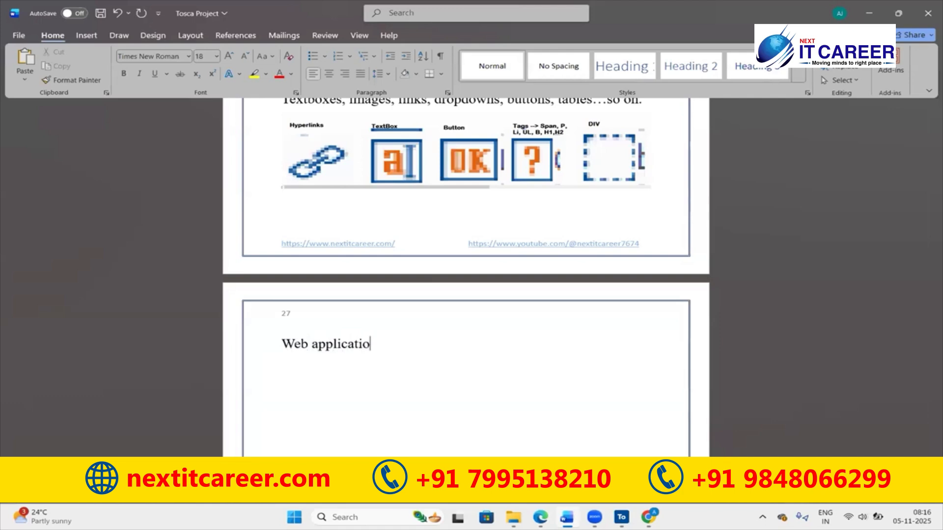
pyautogui.write('ns & De')
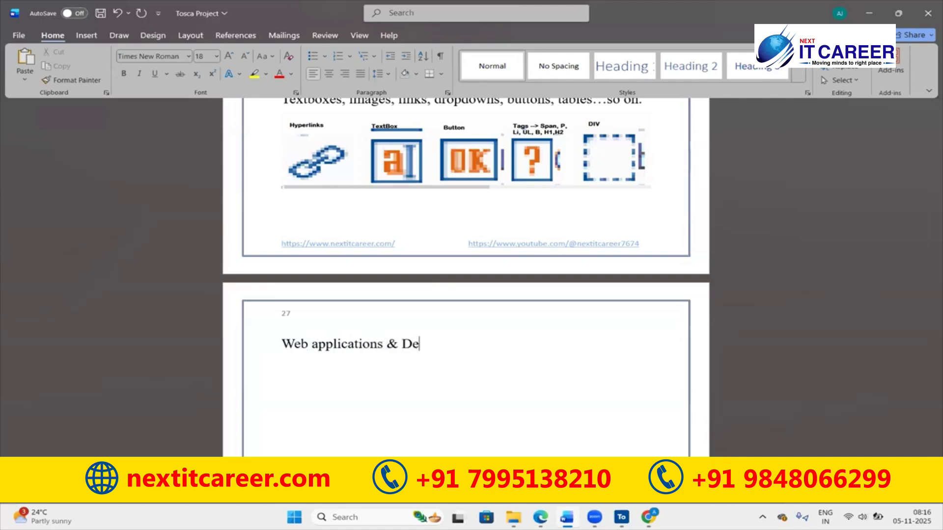
pyautogui.write('sktop Appl')
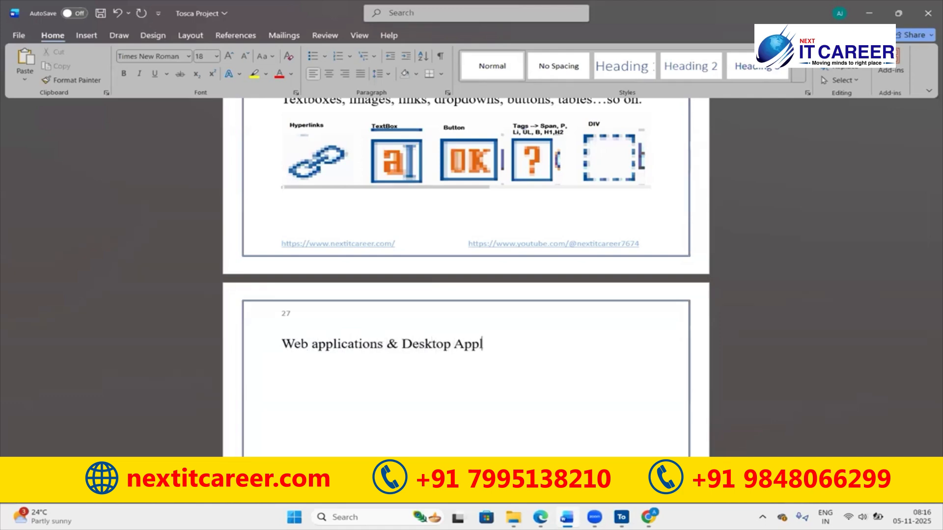
pyautogui.write('ication:')
pyautogui.press('Return')
pyautogui.hotkey('ctrl', 'v')
pyautogui.scroll(-1, 316, 337)
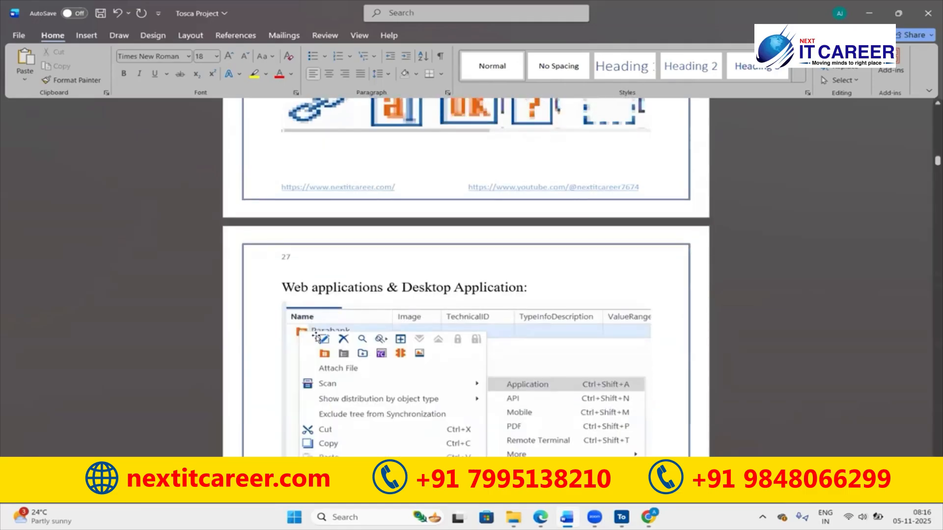
# Switch to Tosca Commander and start an Application scan from the Parabank modules folder
pyautogui.hotkey('alt', 'Tab')
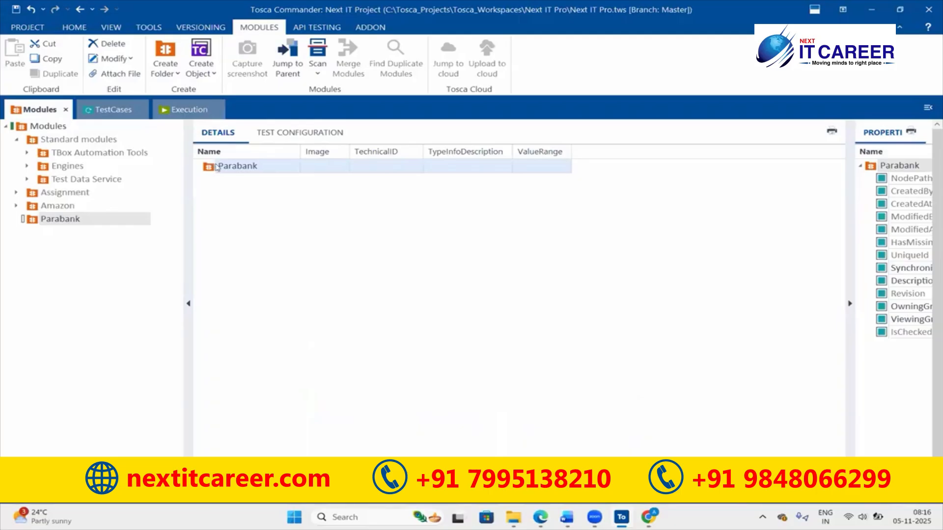
pyautogui.rightClick(216, 167)
pyautogui.moveTo(351, 217)
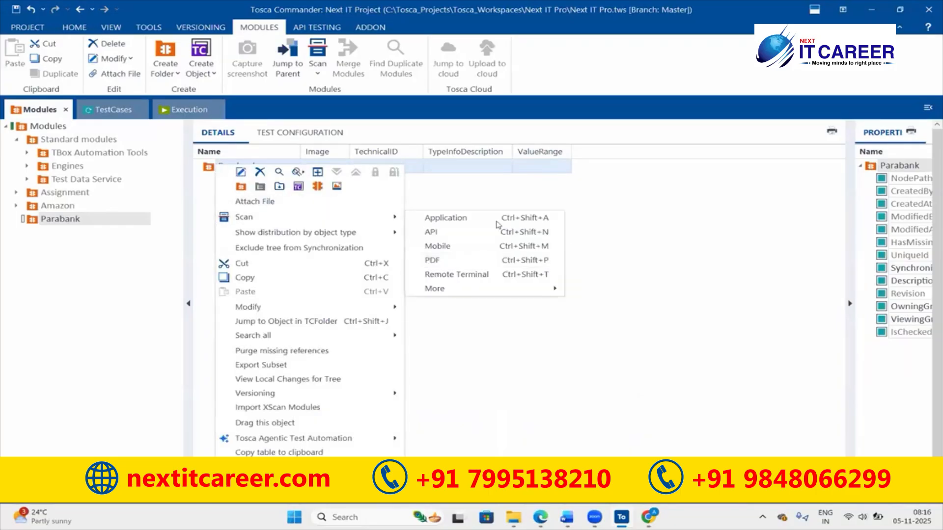
pyautogui.click(497, 221)
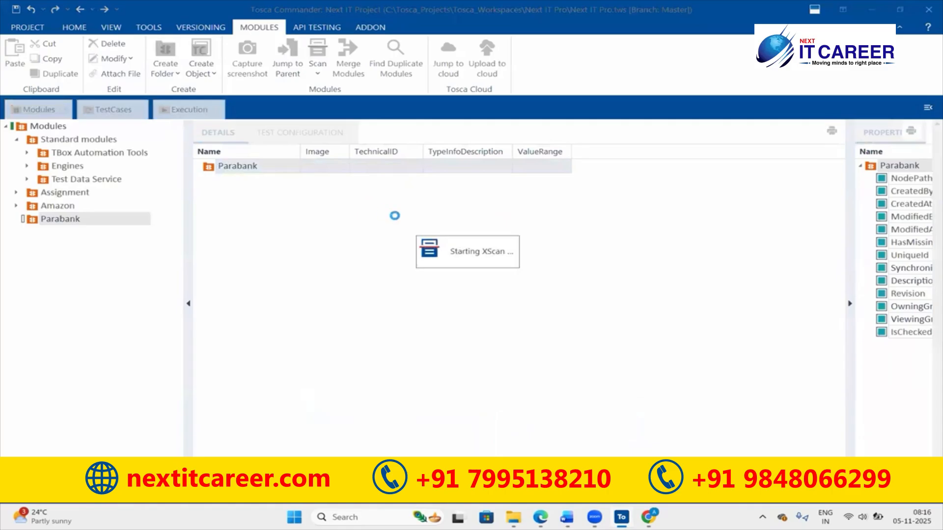
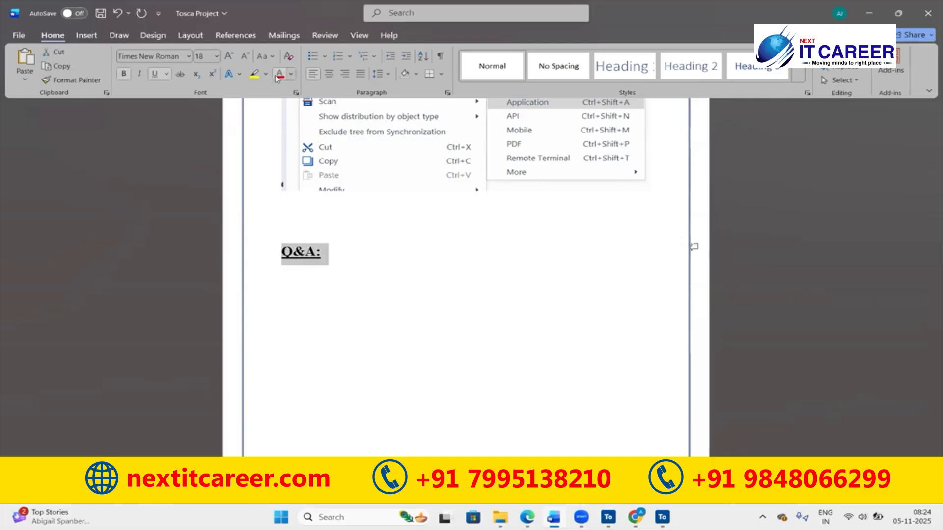
# Write the question "Q) Can we jump back to basic if you are in Advance do we have restrictions?" under the Q&A heading
pyautogui.click(281, 274)
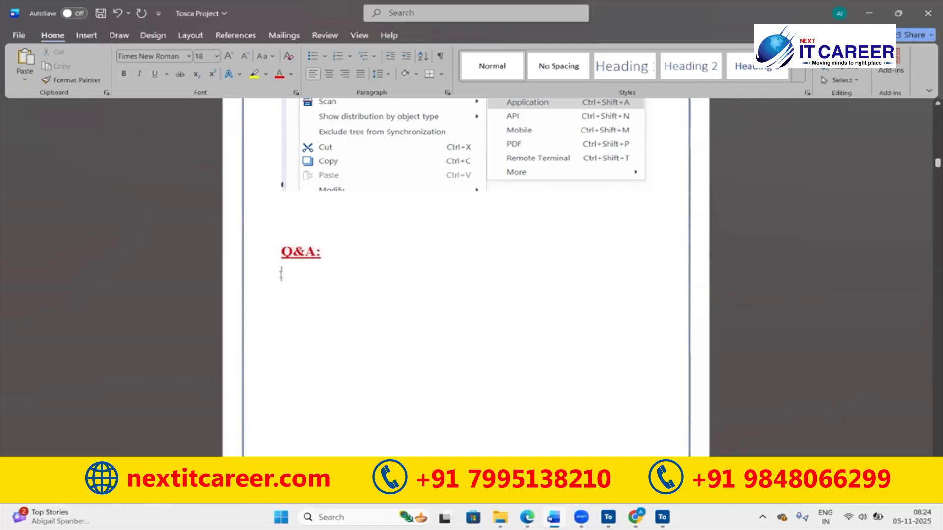
pyautogui.write('Q) Can')
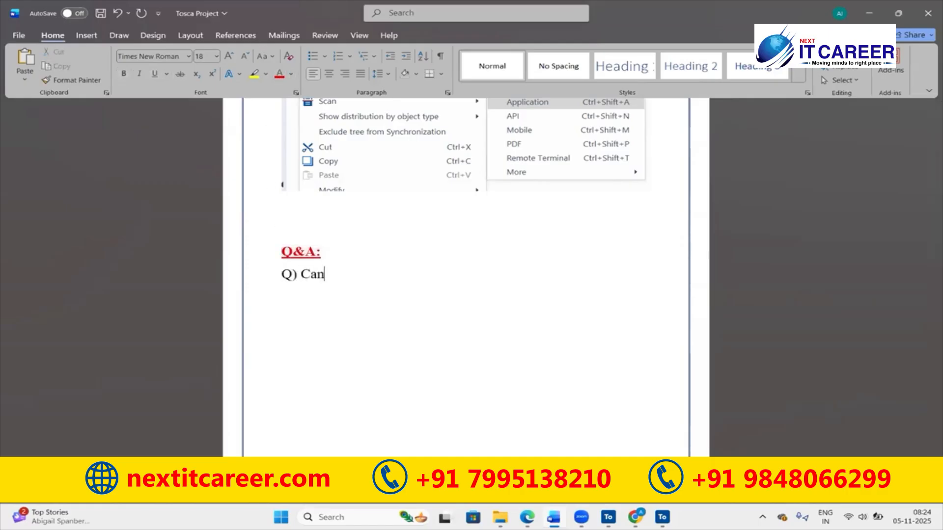
pyautogui.write(' we jump back t')
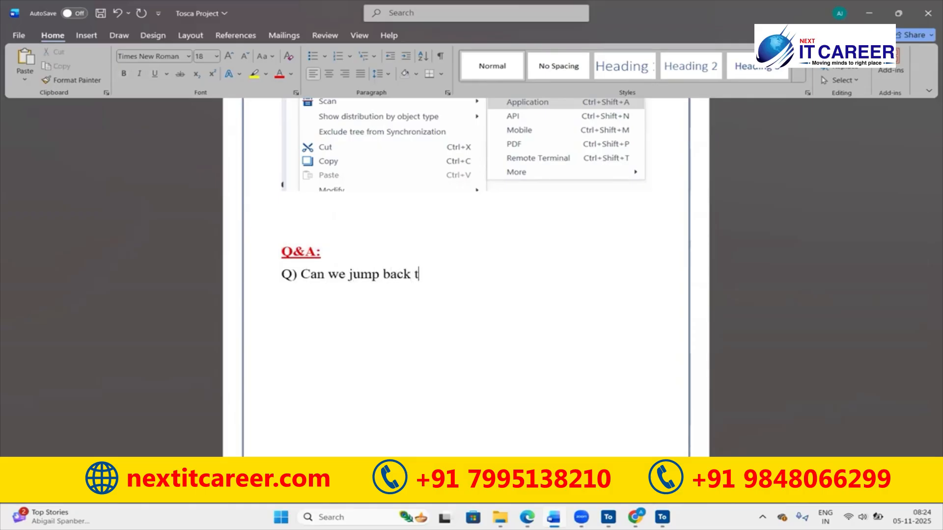
pyautogui.write('o basic if you are')
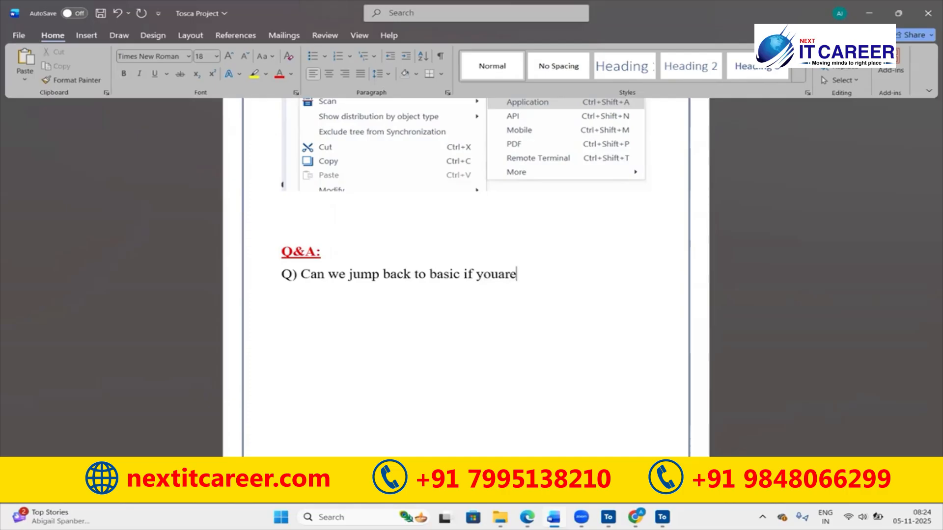
pyautogui.write(' in Advance ')
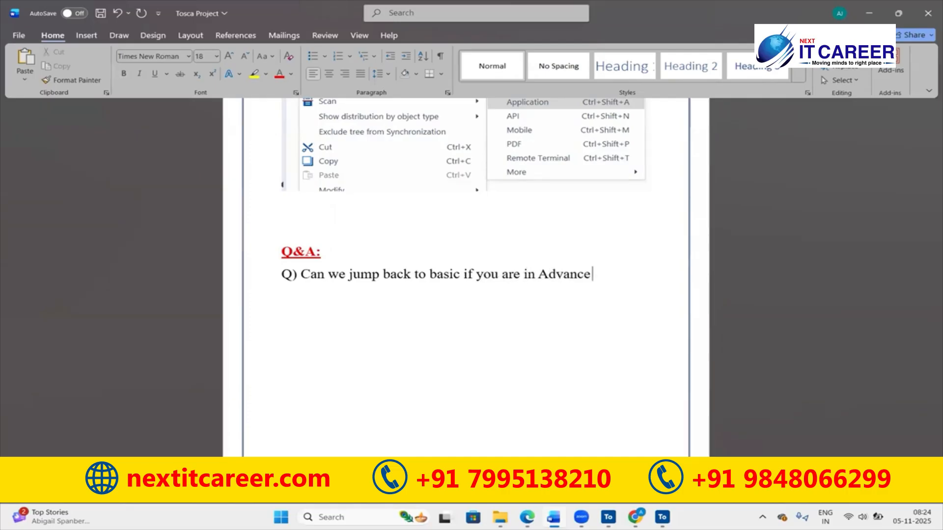
pyautogui.write('do w')
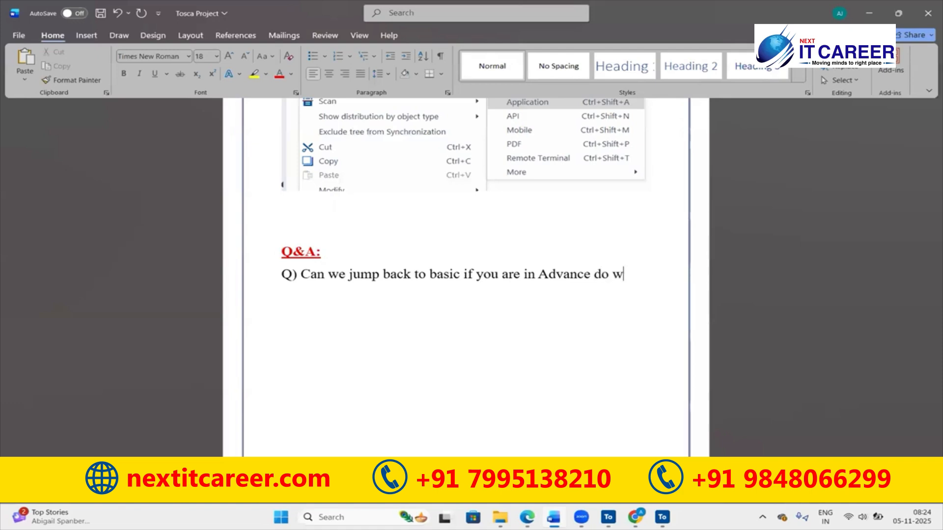
pyautogui.write('e have an')
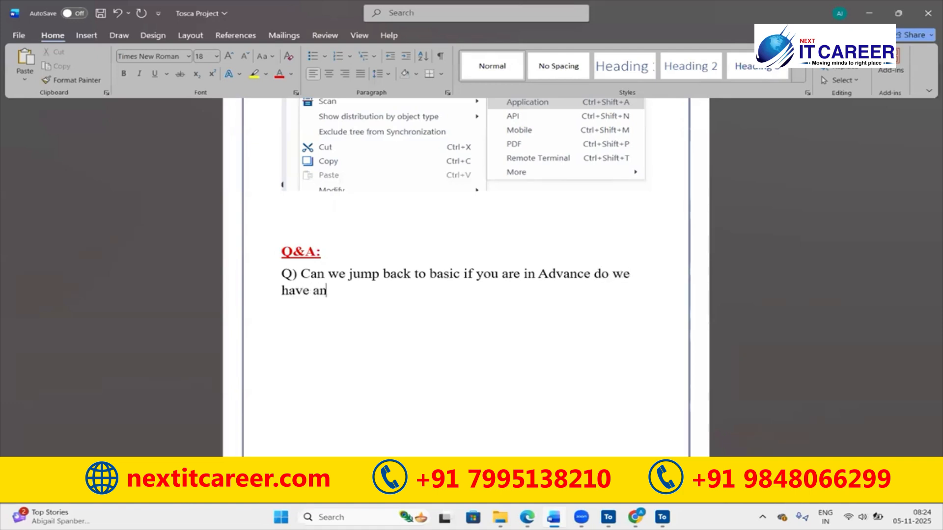
pyautogui.press('BackSpace')
pyautogui.press('BackSpace')
pyautogui.write('restrictions')
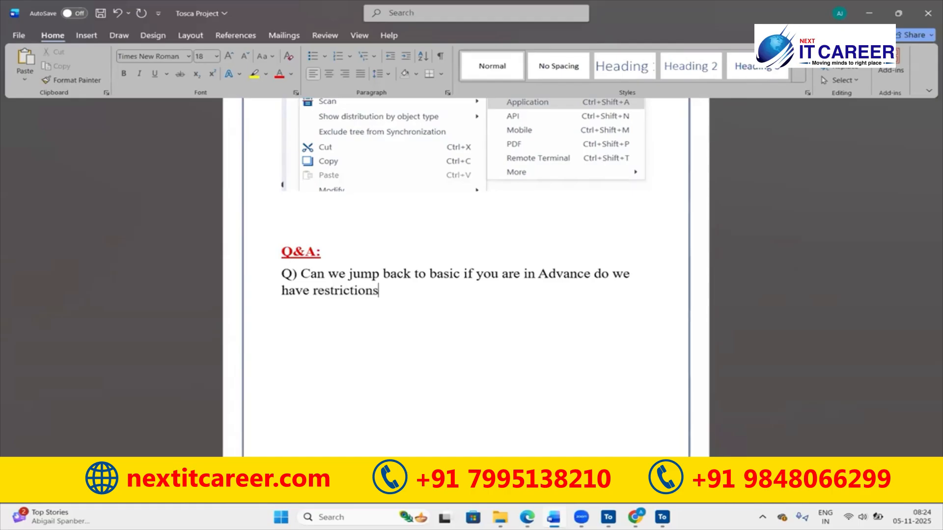
pyautogui.write('?')
pyautogui.press('Return')
# Write the answer "We can jump to basic advance any time there is restriction." below the question, correcting its spacing and spelling
pyautogui.write('wecan jum to')
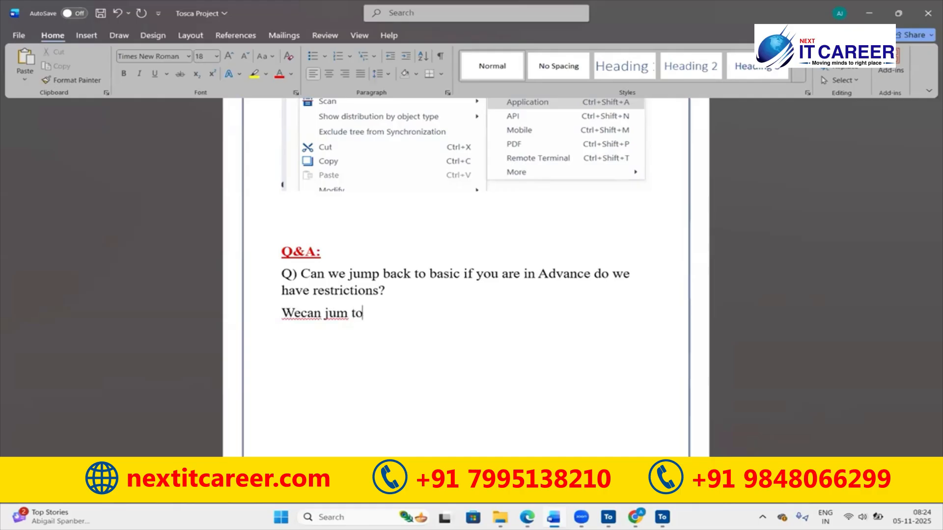
pyautogui.write(' basic advance ')
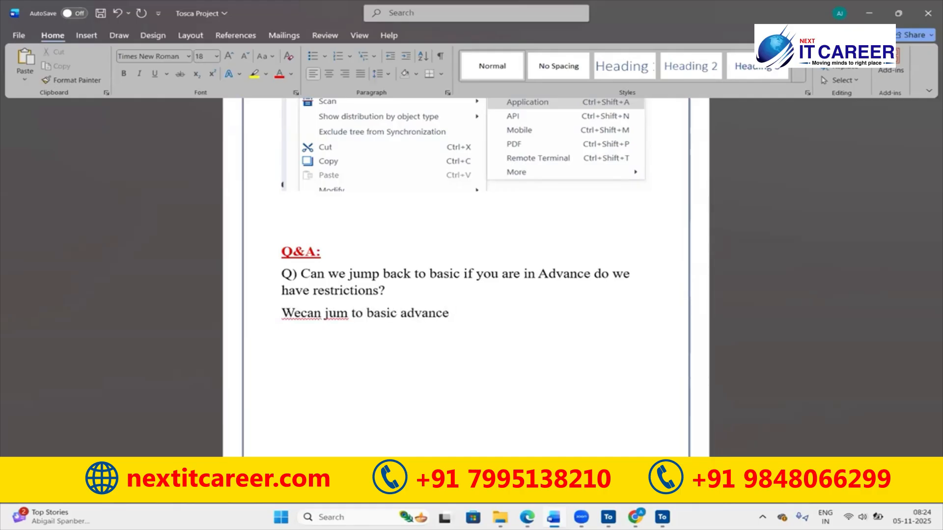
pyautogui.write('any time there is re')
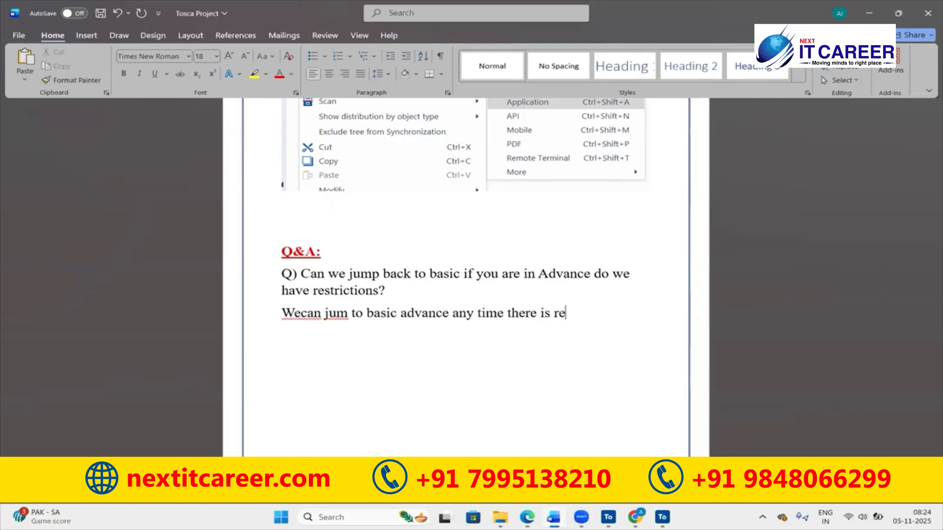
pyautogui.write('striction.')
pyautogui.press('Return')
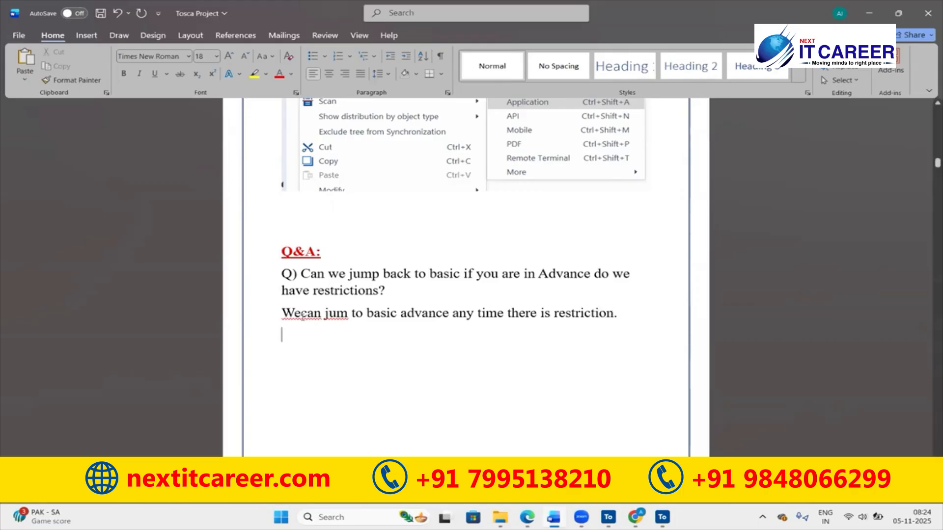
pyautogui.click(302, 313)
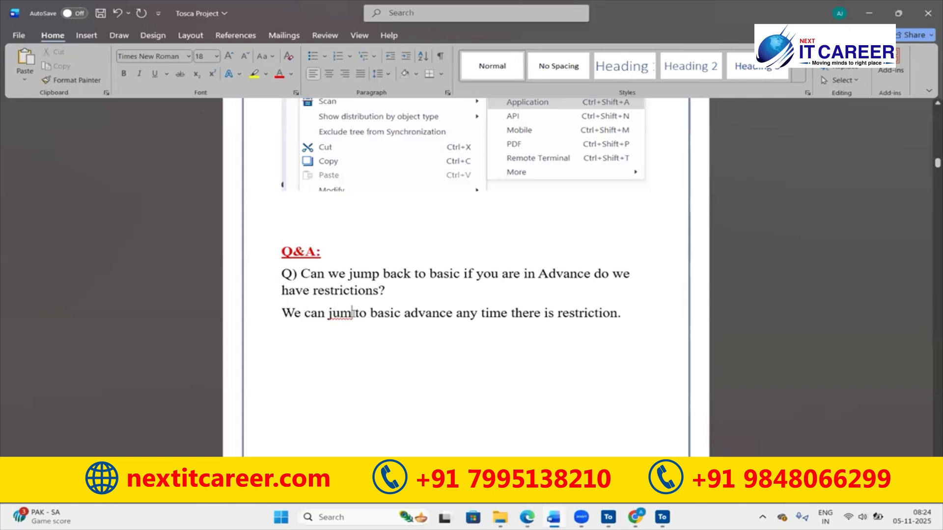
pyautogui.write('p')
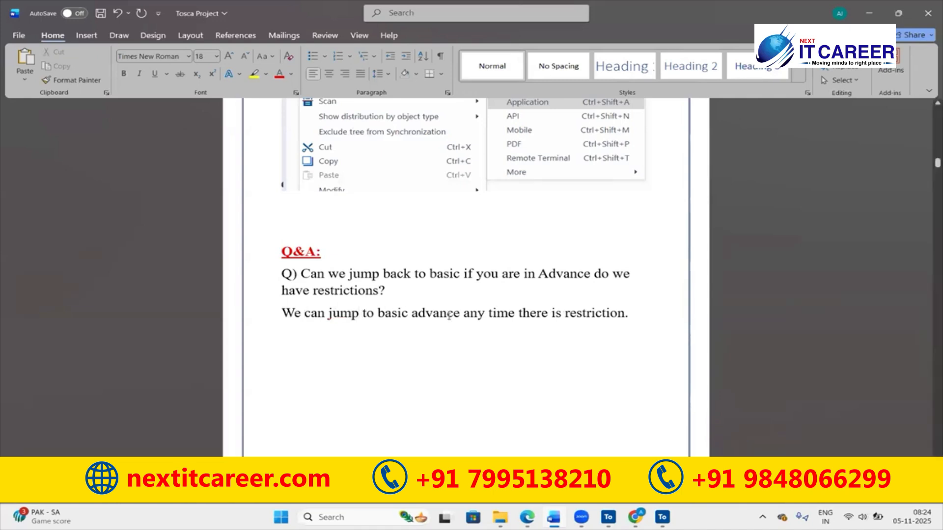
# Amend the answer's wording to "We can jump to basic view & advance view any time there is restriction."
pyautogui.scroll(-3, 448, 315)
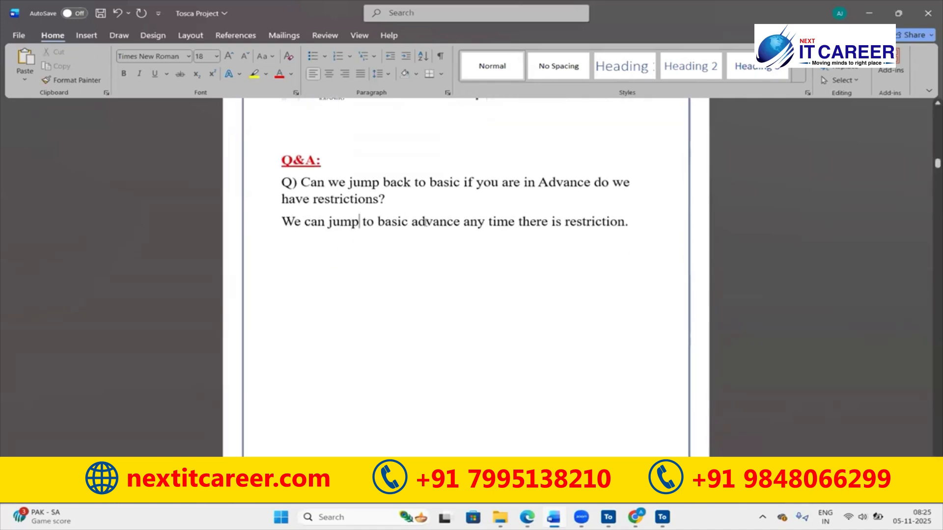
pyautogui.click(407, 222)
pyautogui.write('view')
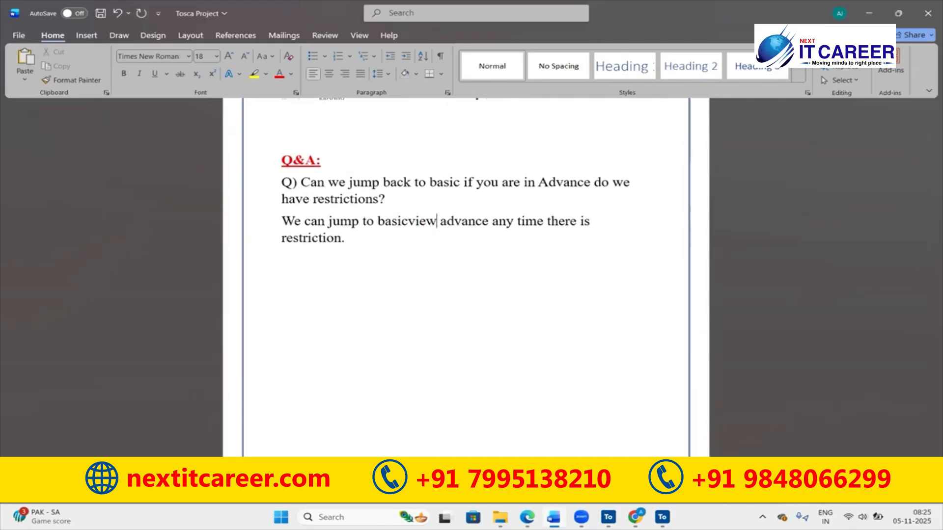
pyautogui.click(410, 221)
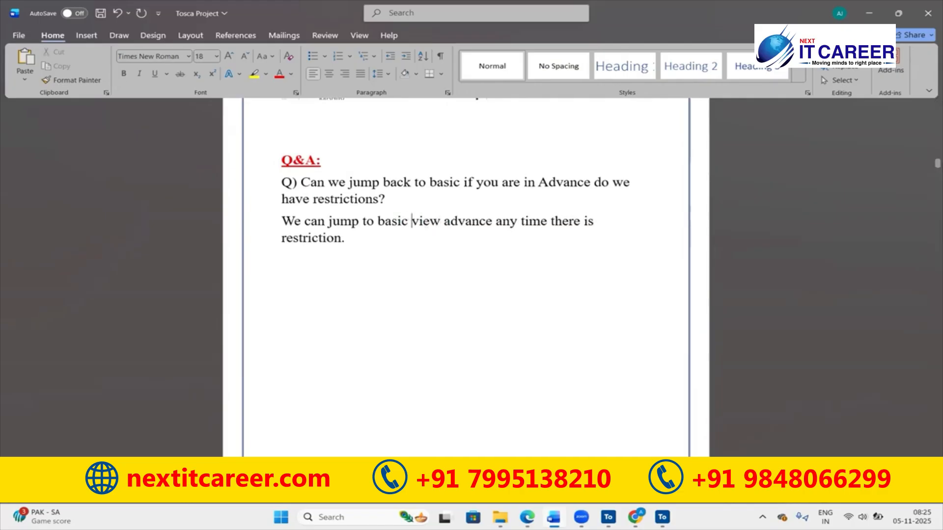
pyautogui.click(491, 220)
pyautogui.write('view')
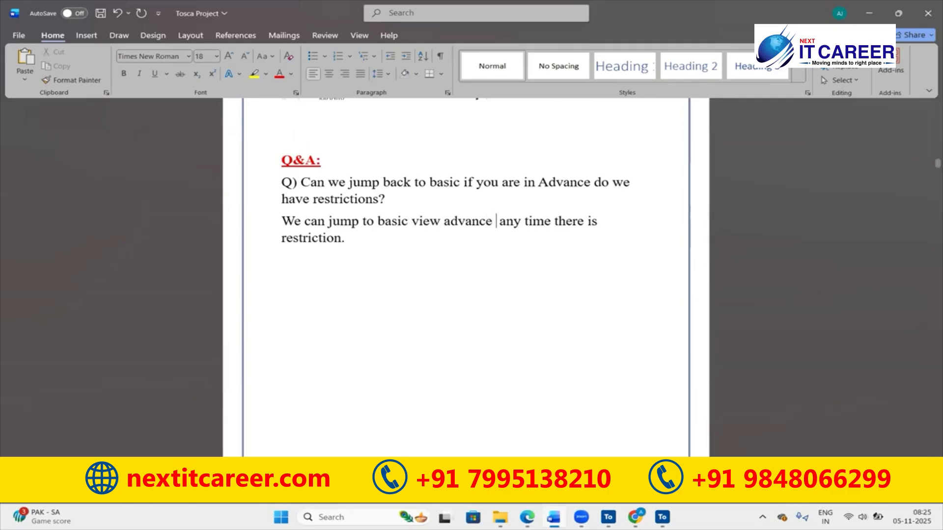
pyautogui.click(444, 221)
pyautogui.write('&')
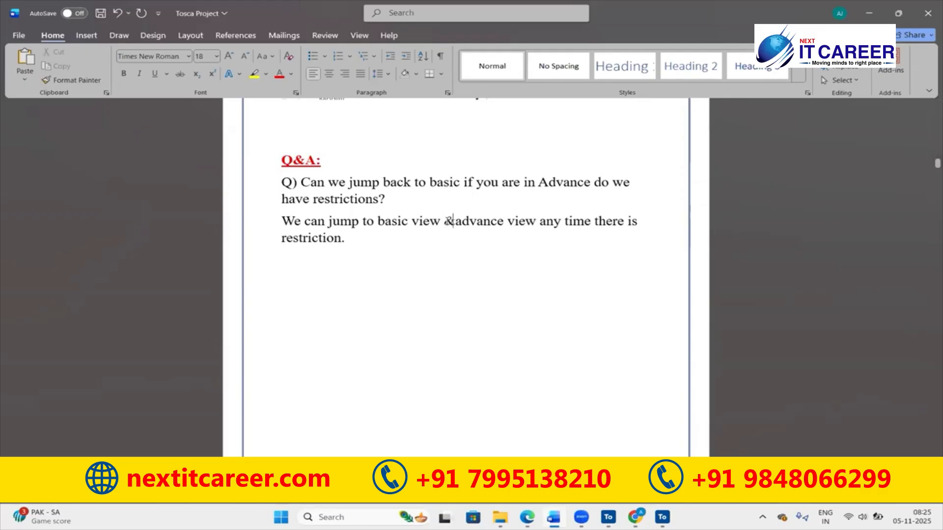
pyautogui.click(487, 221)
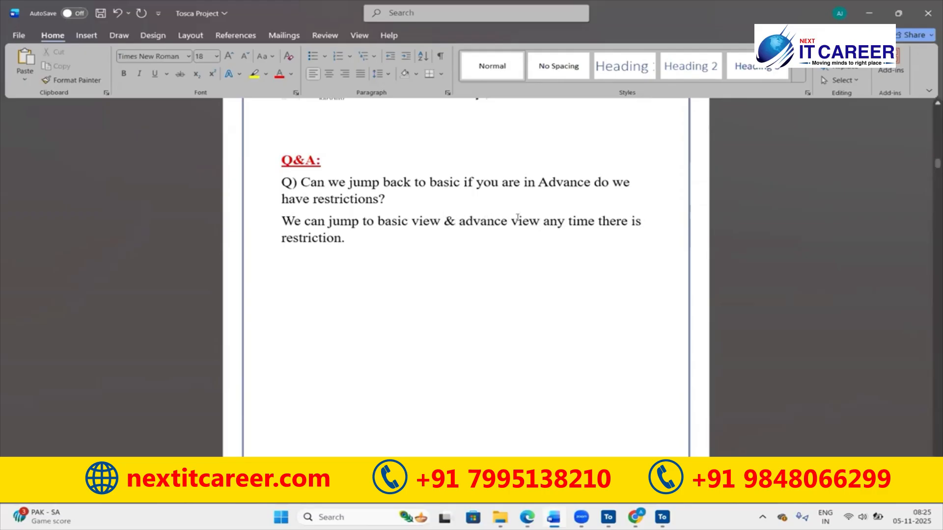
pyautogui.click(541, 223)
pyautogui.click(349, 234)
pyautogui.write('(Scannin')
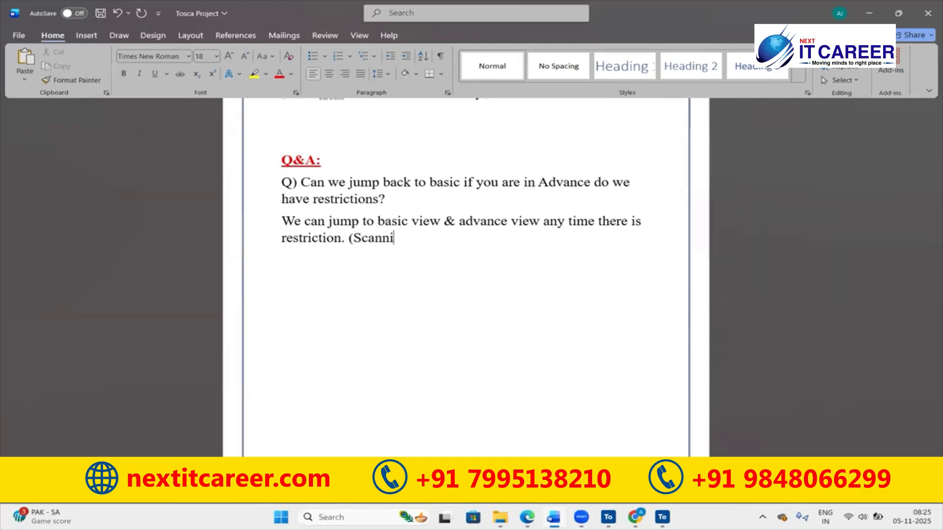
pyautogui.press('BackSpace')
pyautogui.press('BackSpace')
pyautogui.press('BackSpace')
pyautogui.press('BackSpace')
pyautogui.press('BackSpace')
pyautogui.press('BackSpace')
pyautogui.press('BackSpace')
pyautogui.press('BackSpace')
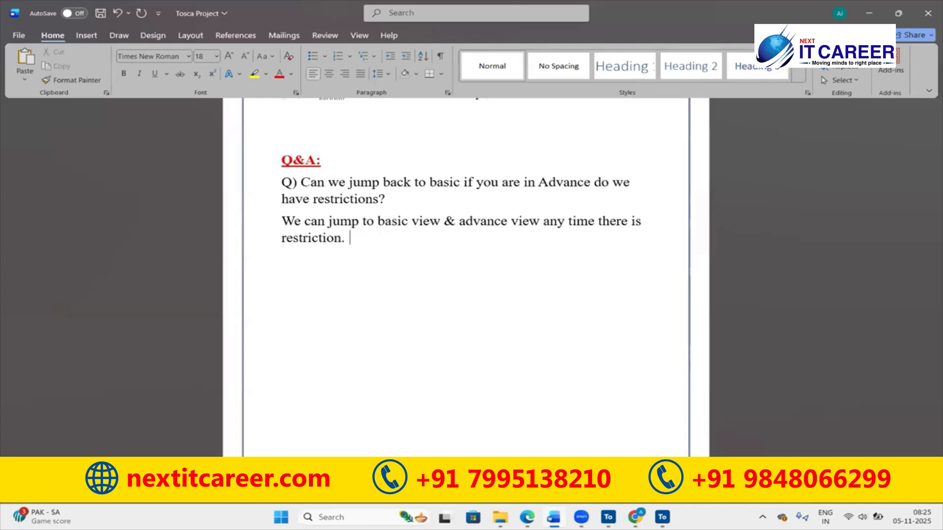
# Insert the prefix "(Scanning Window)" before "We can jump" in the answer, with a space following the closing bracket
pyautogui.click(283, 221)
pyautogui.write('(')
pyautogui.press('BackSpace')
pyautogui.write('(Scan)')
pyautogui.press('Left')
pyautogui.write('Scanning ')
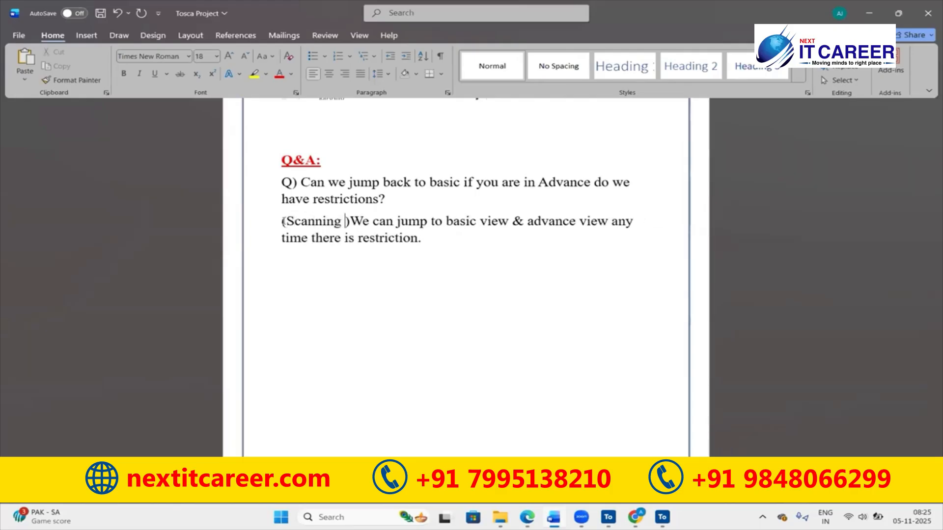
pyautogui.write('Window')
pyautogui.press('BackSpace')
pyautogui.write('w)')
pyautogui.press('BackSpace')
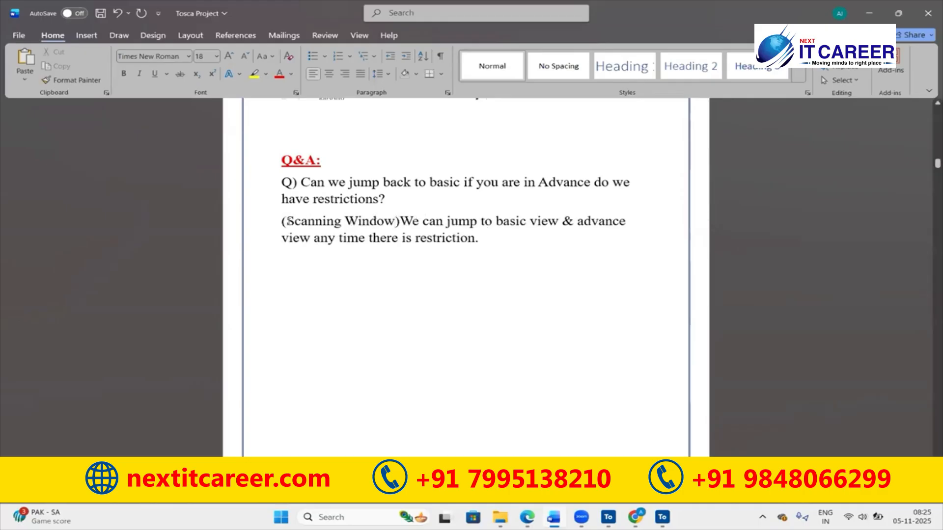
pyautogui.doubleClick(289, 221)
pyautogui.click(397, 222)
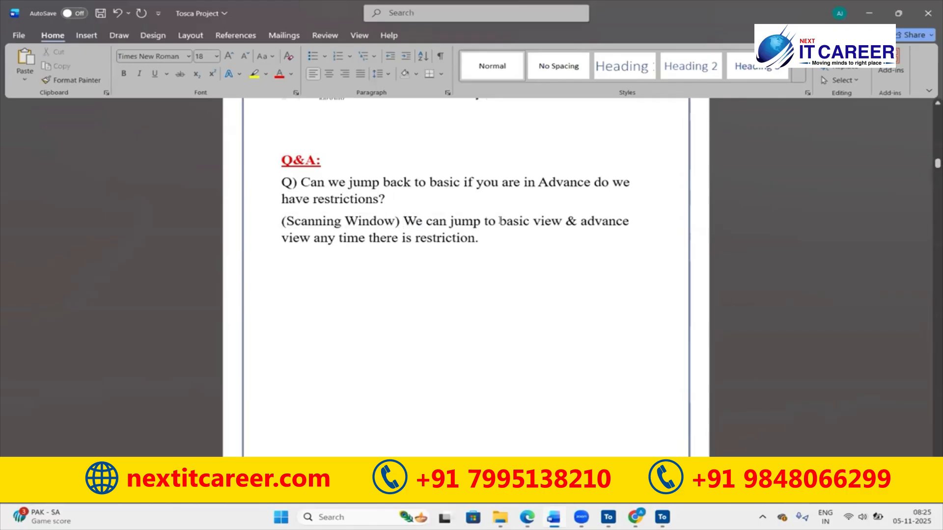
# Make the phrases "basic view" and "advance view" bold in the Q&A answer
pyautogui.moveTo(500, 221); pyautogui.dragTo(553, 221)
pyautogui.hotkey('ctrl', 'b')
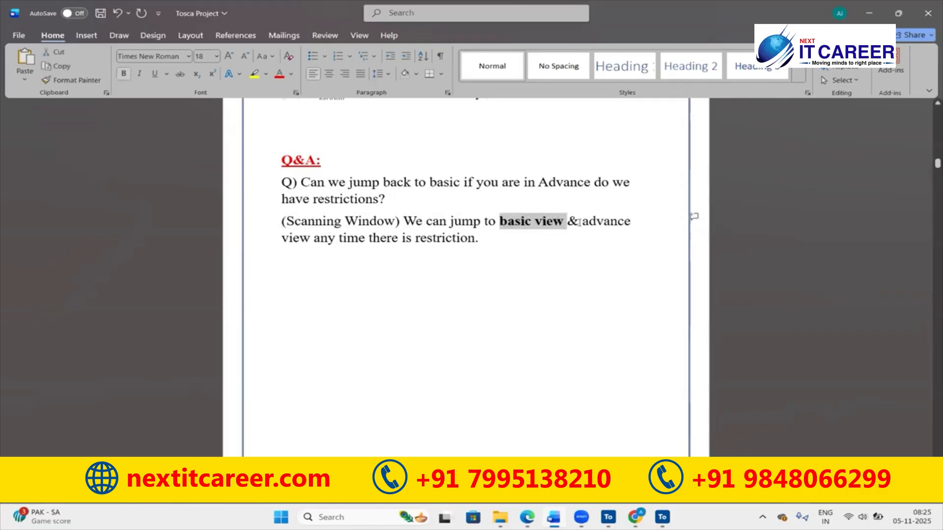
pyautogui.moveTo(583, 222); pyautogui.dragTo(307, 240)
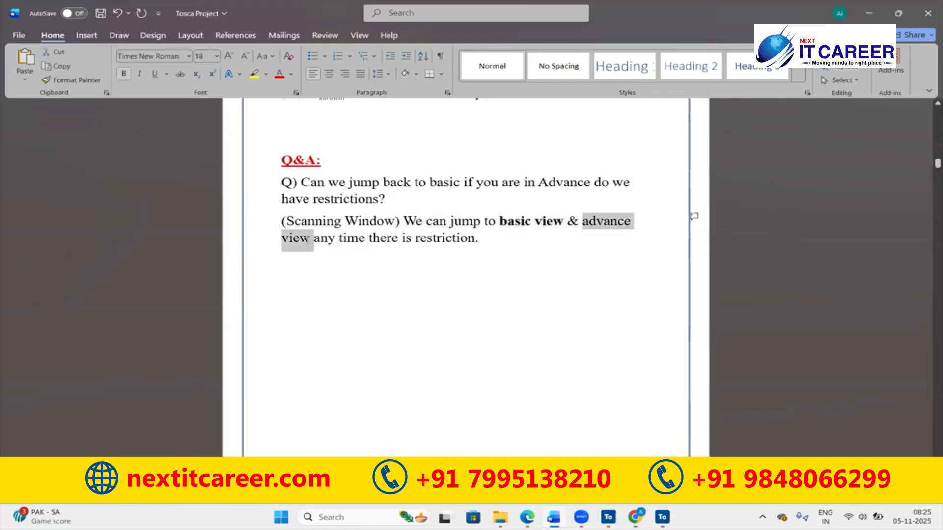
pyautogui.hotkey('ctrl', 'v')
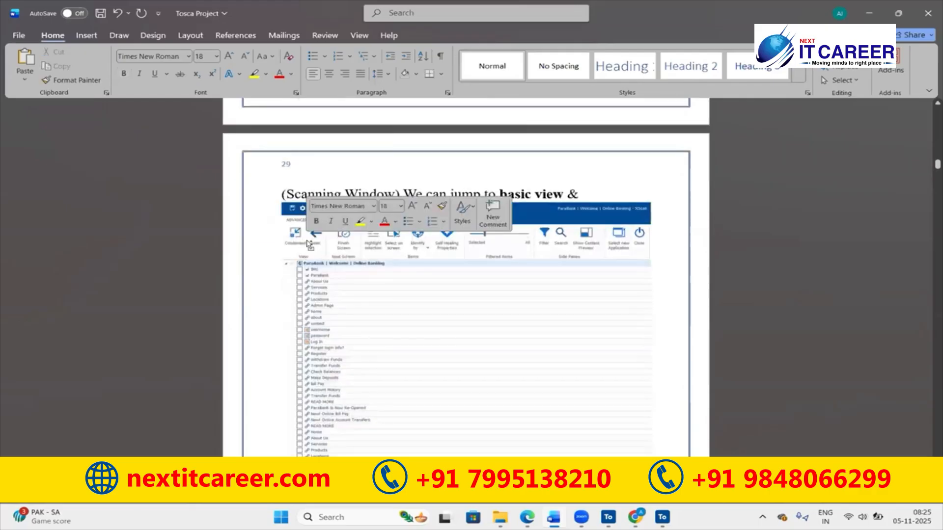
pyautogui.hotkey('ctrl', 'z')
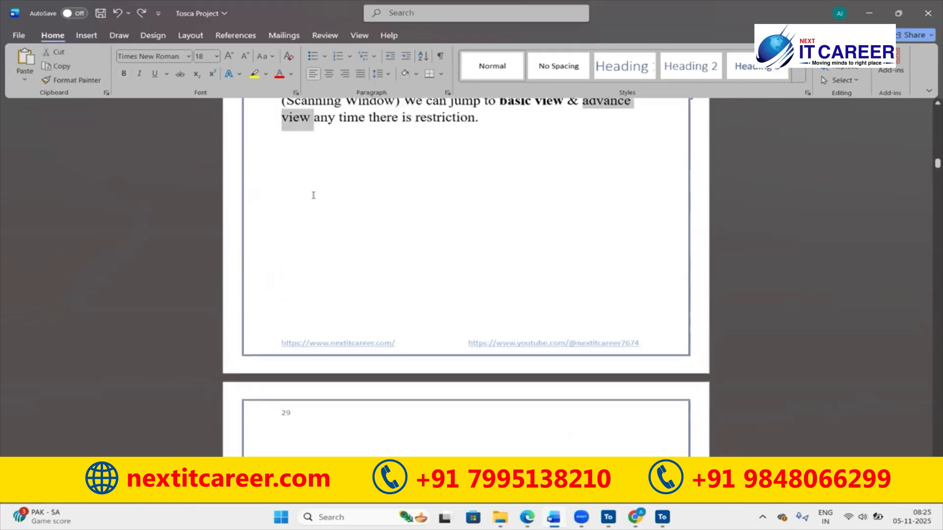
pyautogui.hotkey('ctrl', 'y')
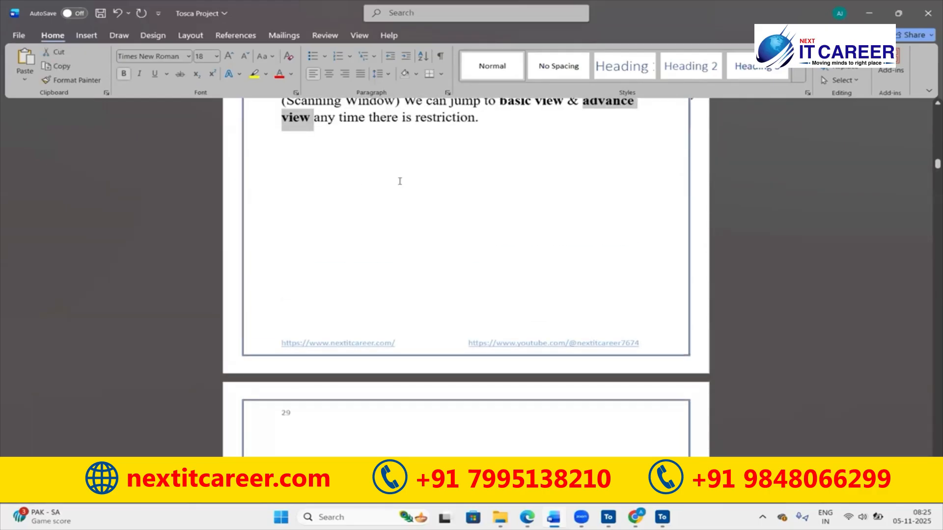
pyautogui.hotkey('ctrl', 'y')
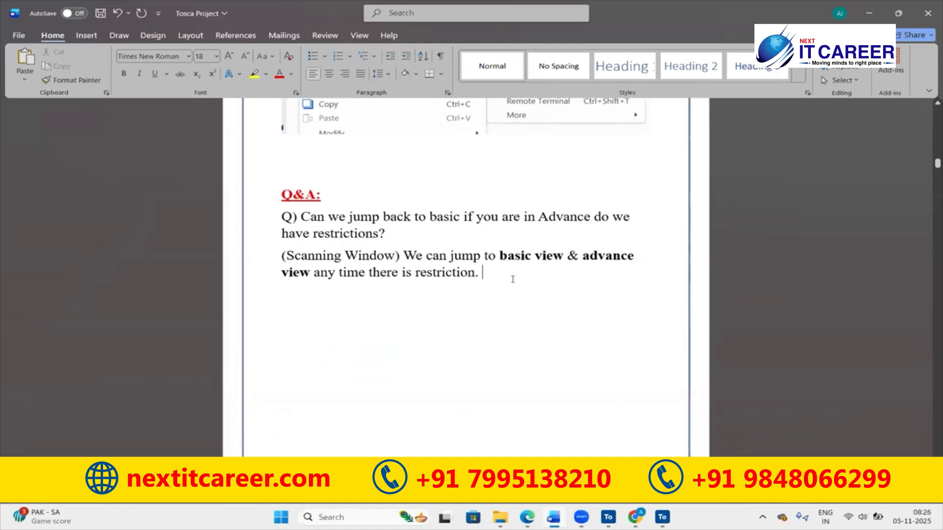
# Switch to the Tosca XScan window and widen the Identify by Properties pane to show its full values
pyautogui.hotkey('alt', 'Tab')
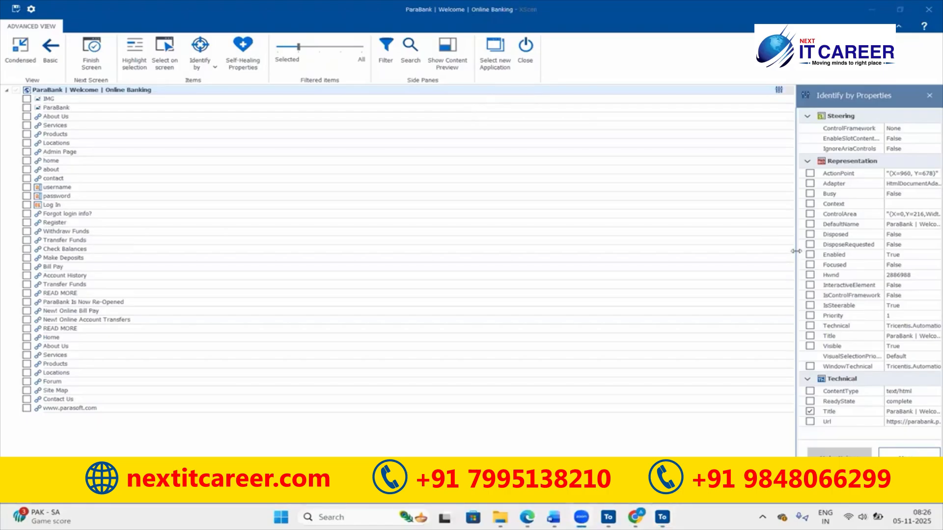
pyautogui.moveTo(796, 251); pyautogui.dragTo(615, 234)
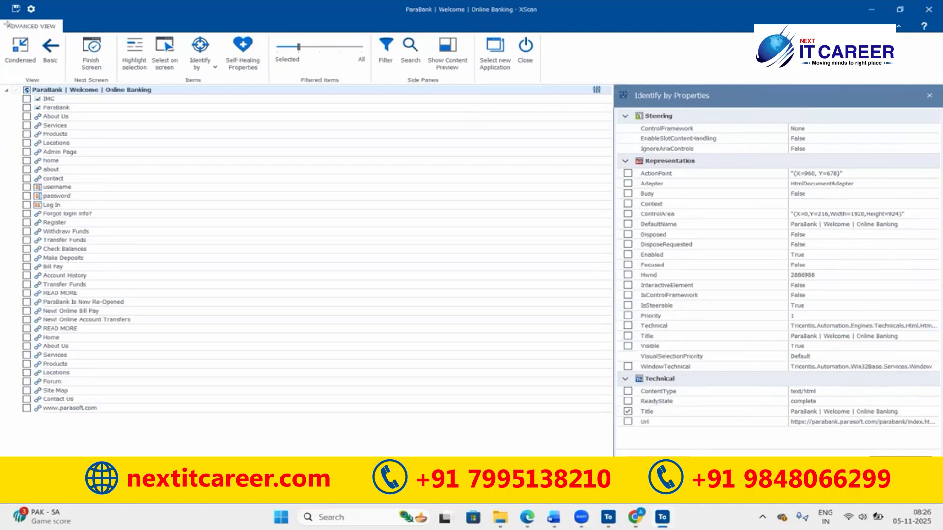
# Outline the Condensed option with a red rectangle and change the ParaBank scan to the condensed view
pyautogui.moveTo(3, 33); pyautogui.dragTo(35, 68)
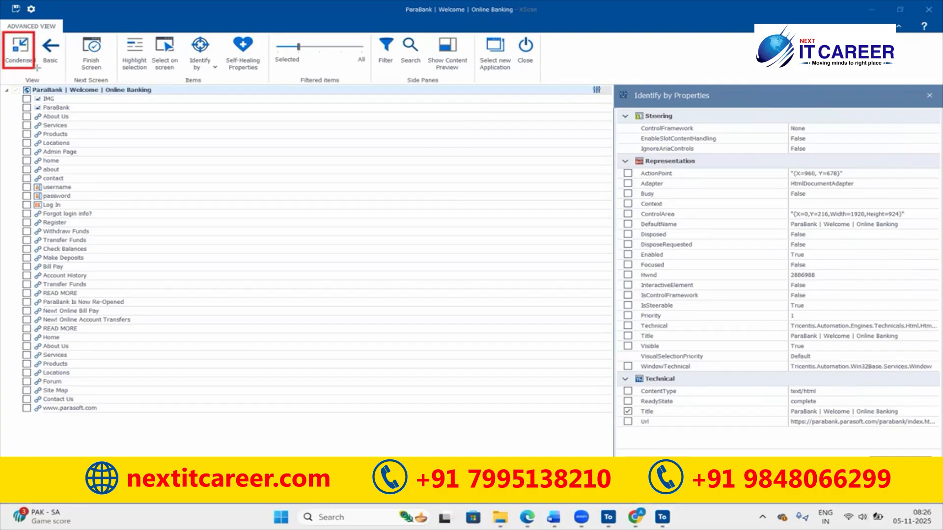
pyautogui.moveTo(2, 33); pyautogui.dragTo(39, 67)
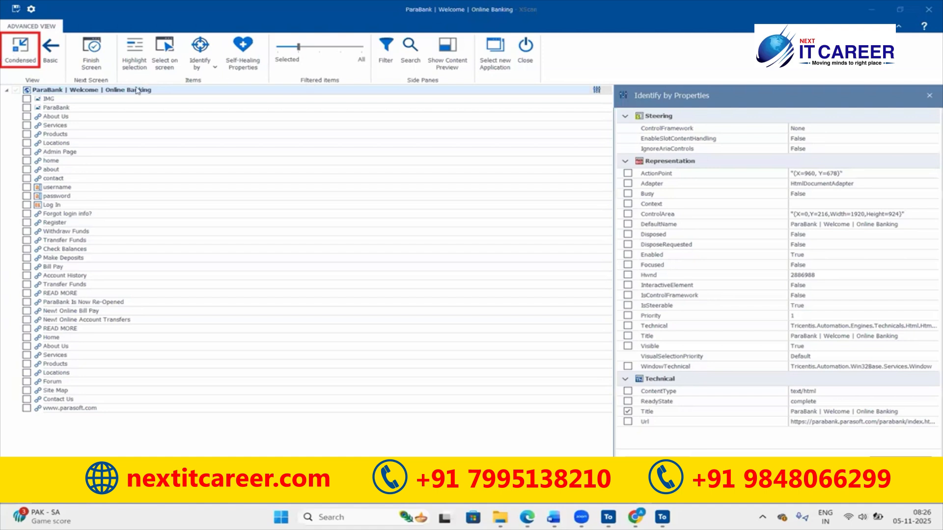
pyautogui.press('super')
pyautogui.click(148, 20)
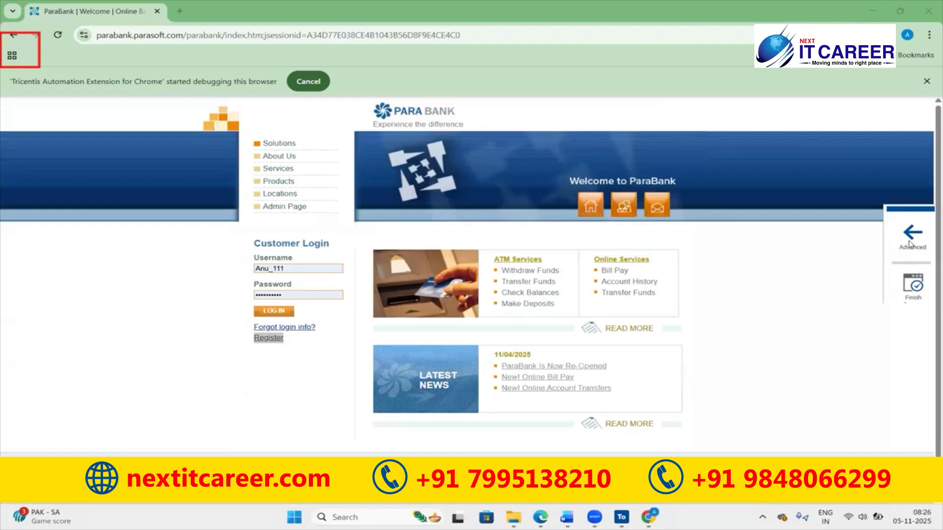
# Select the Withdraw Funds and Transfer Funds links on the ParaBank page and open the review of the scanned items
pyautogui.click(913, 297)
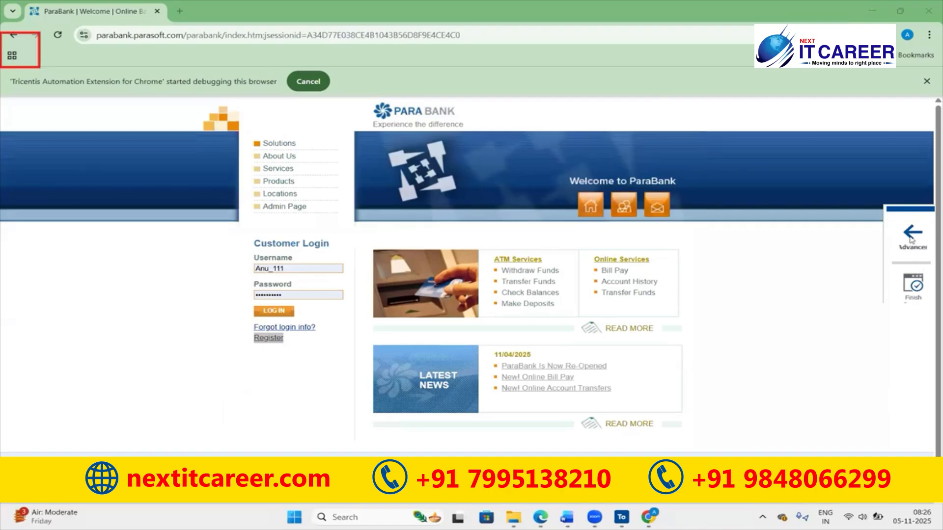
pyautogui.click(508, 284)
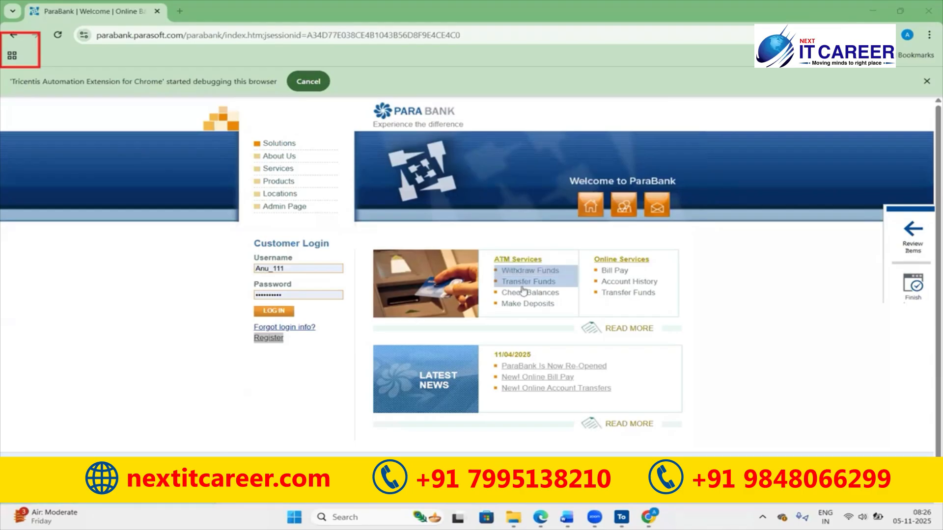
pyautogui.click(523, 293)
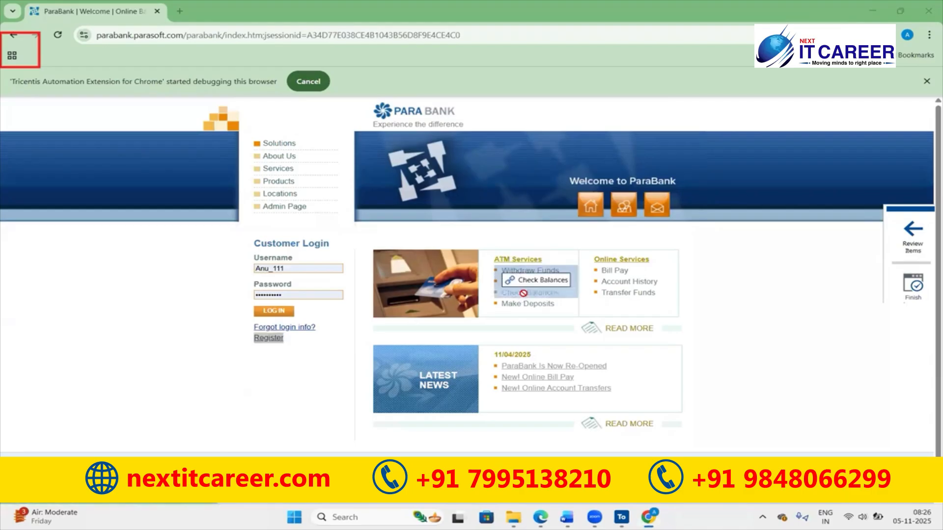
pyautogui.click(914, 248)
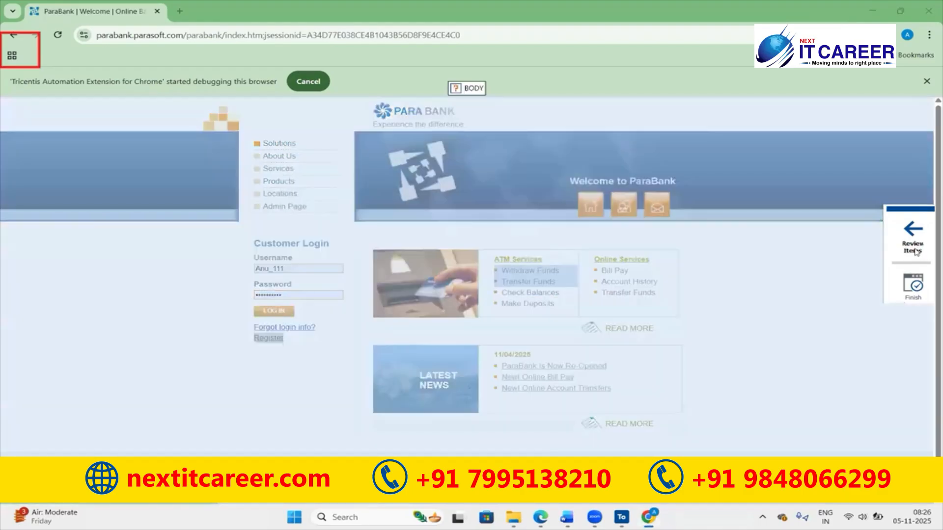